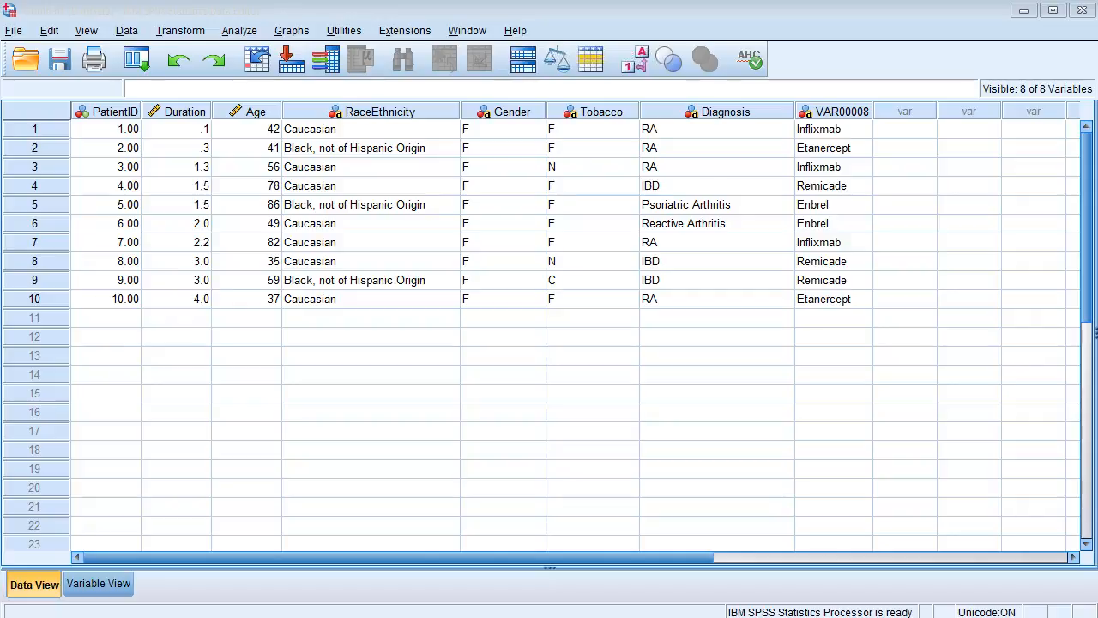
Switch to the workbook PDF in Adobe Acrobat and compare Table 27-4 with the picture of the data set in SPSS
left_click_drag(1097, 35, 509, 6)
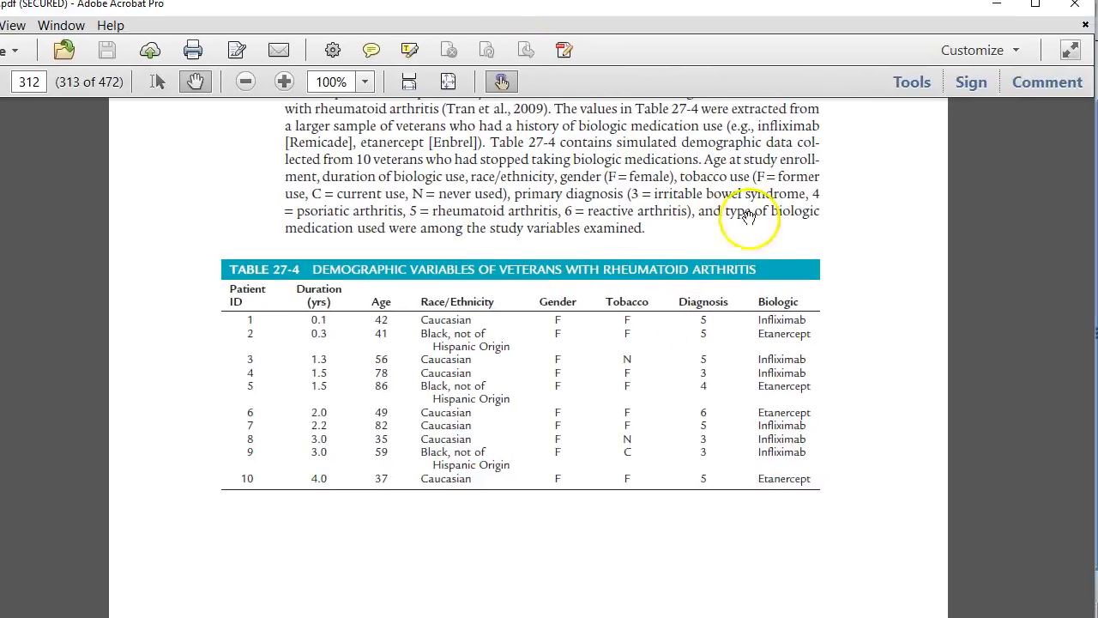
scroll(755, 307, "down", 5)
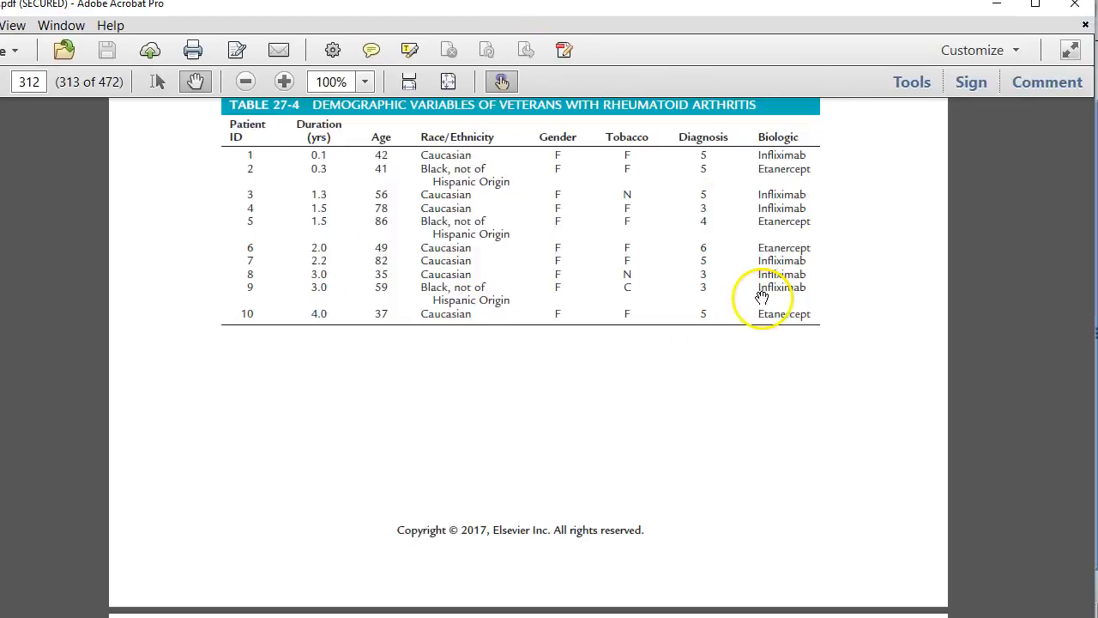
scroll(762, 298, "down", 6)
scroll(776, 219, "up", 2)
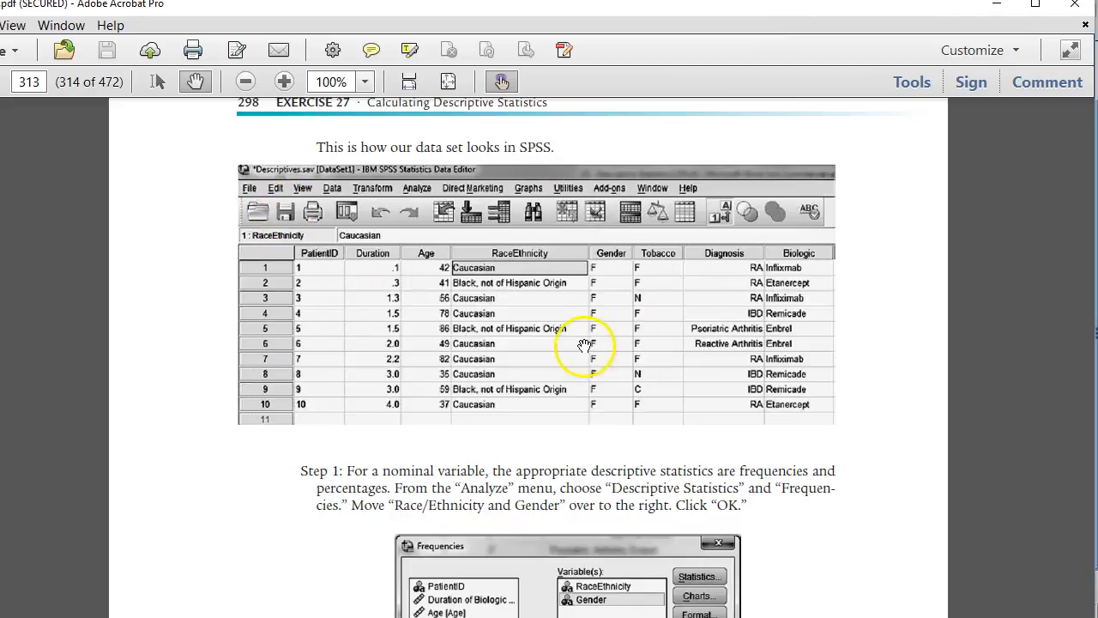
left_click_drag(752, 7, 1097, 96)
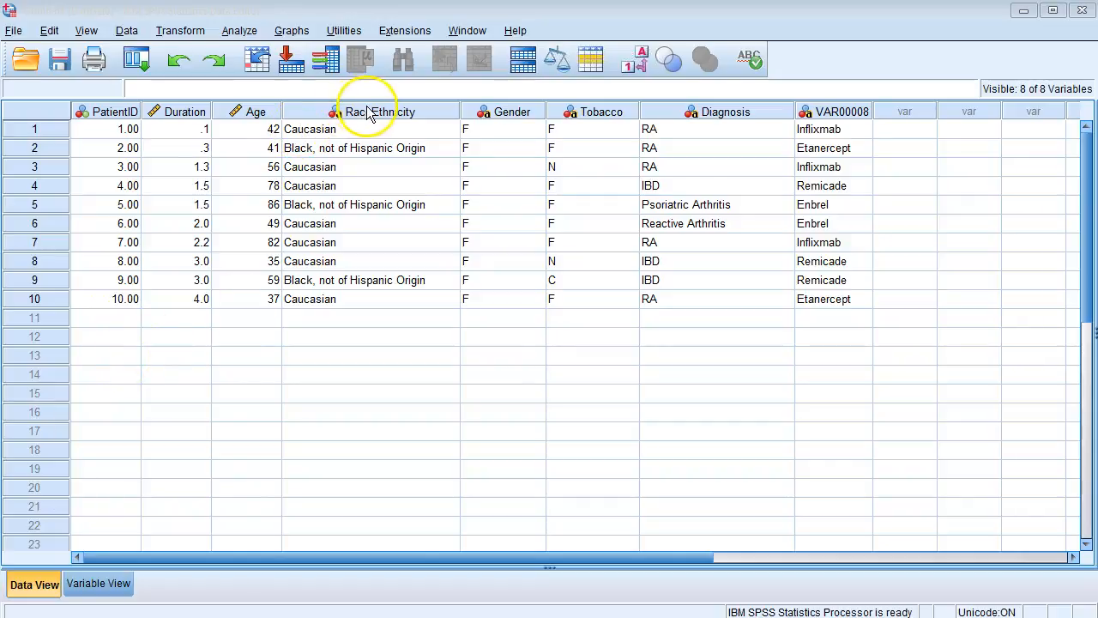
Narrow the RaceEthnicity column in the data grid and widen it again until the full entry "Black, not of Hispanic Origin" fits
left_click(306, 133)
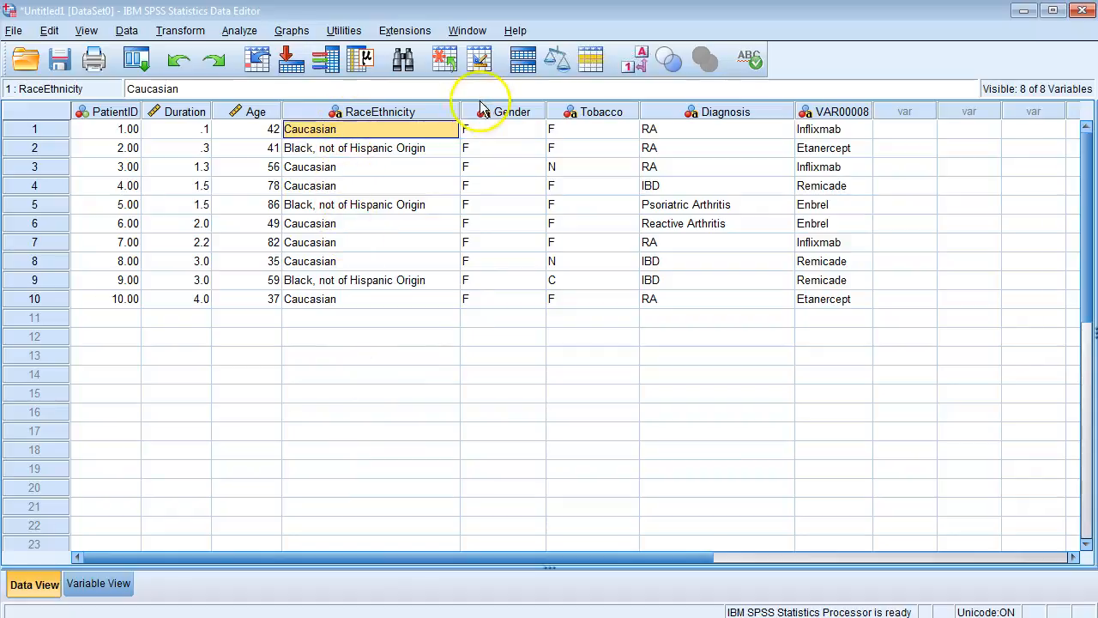
left_click_drag(459, 112, 343, 112)
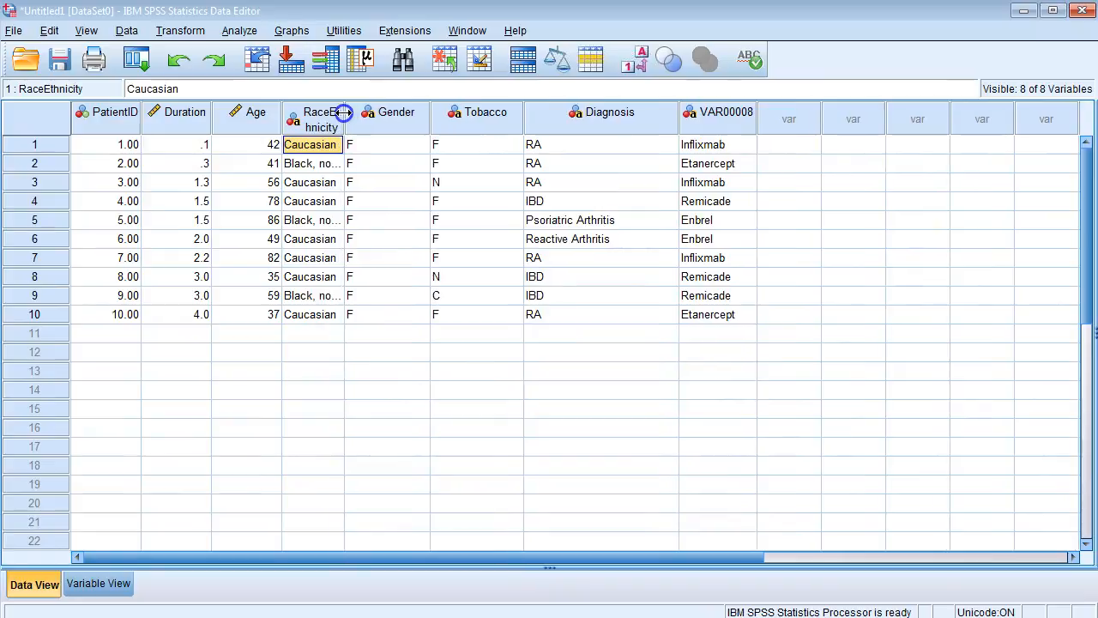
left_click(310, 163)
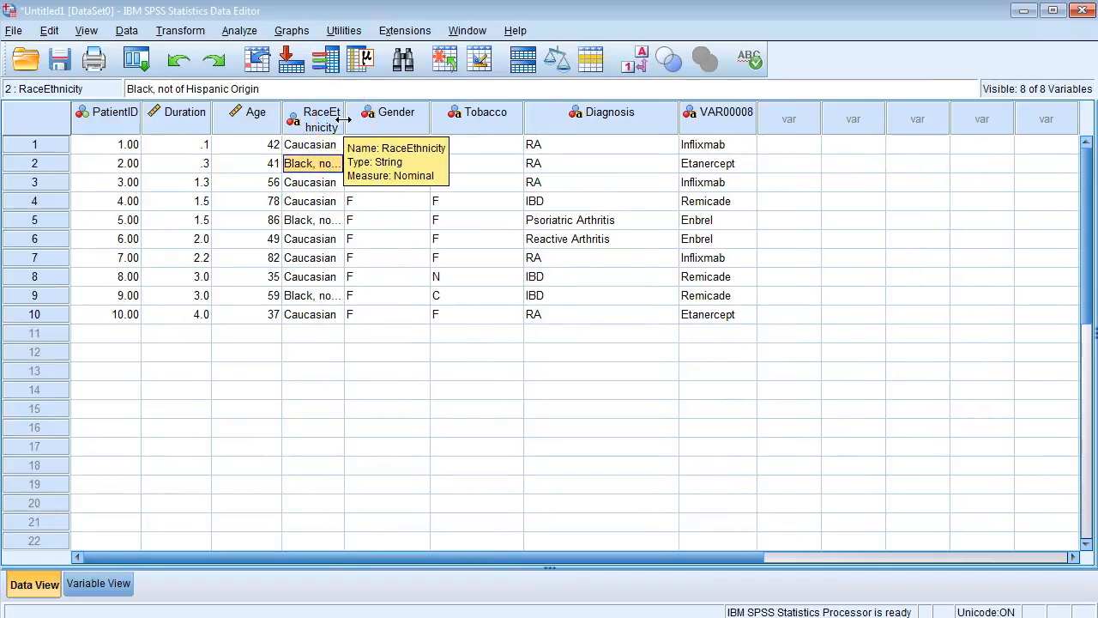
left_click_drag(344, 111, 437, 102)
left_click(336, 129)
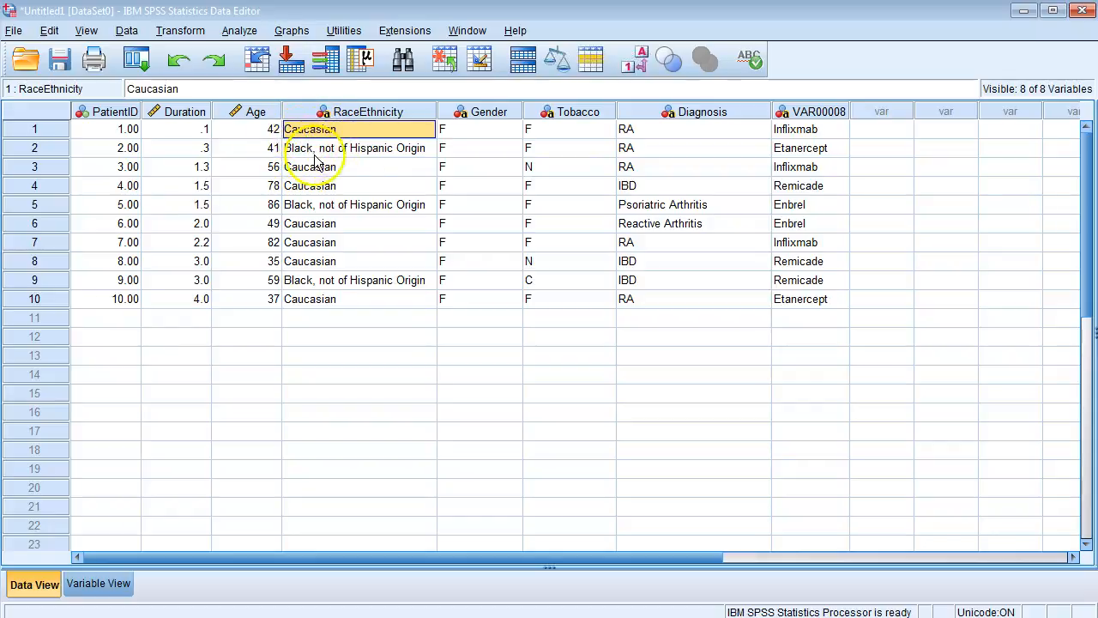
left_click(314, 150)
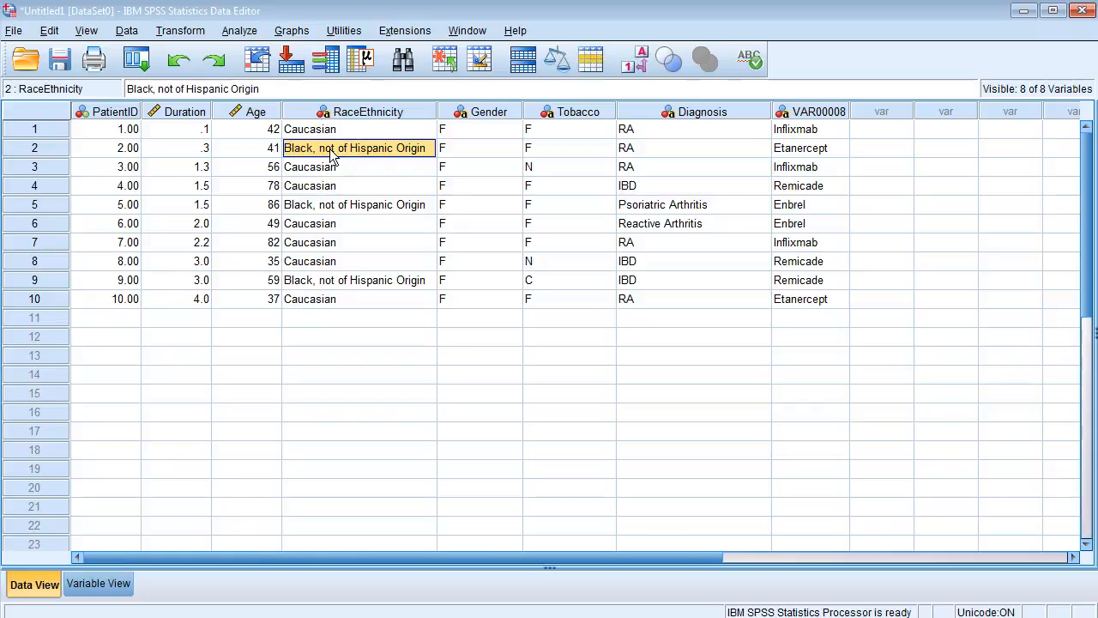
Check the width setting of the RaceEthnicity variable in its definition and compare it with the column in the data grid
left_click(106, 583)
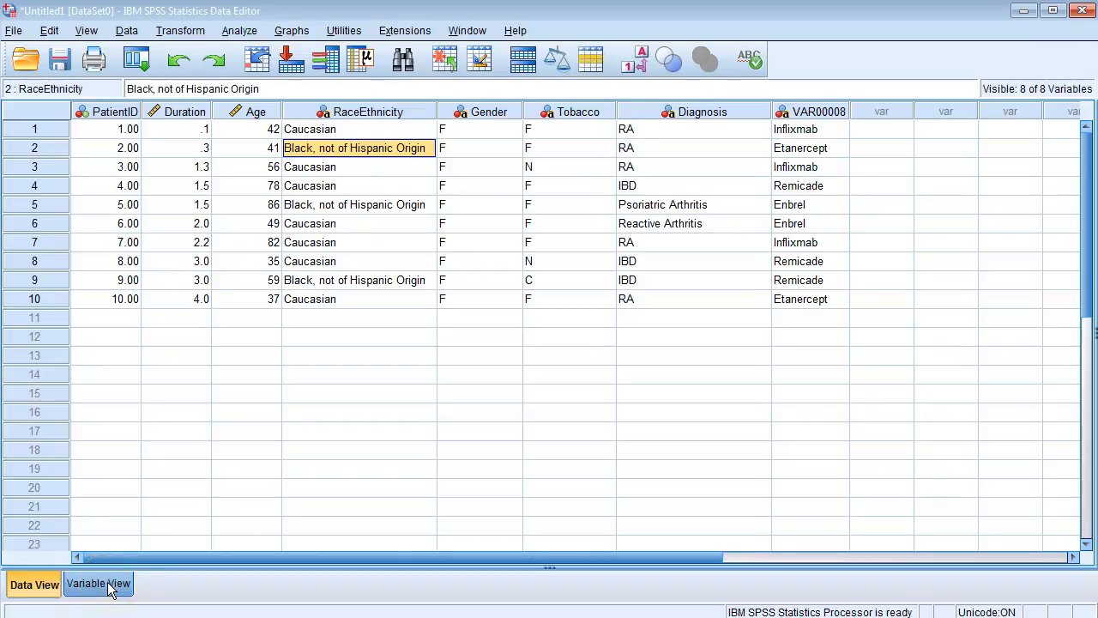
left_click(103, 584)
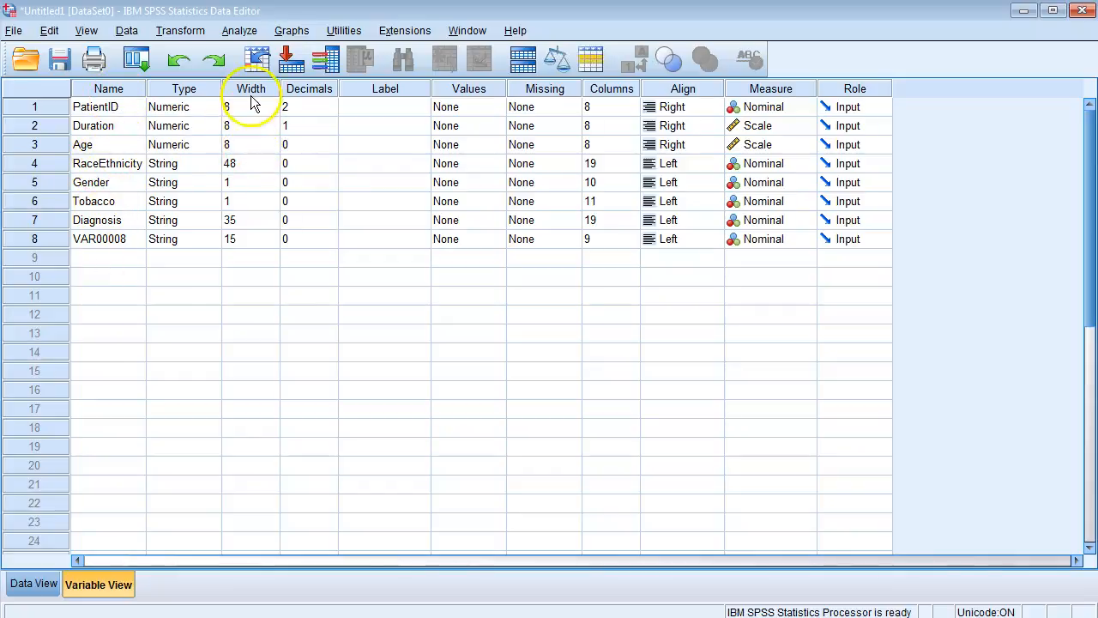
left_click(244, 165)
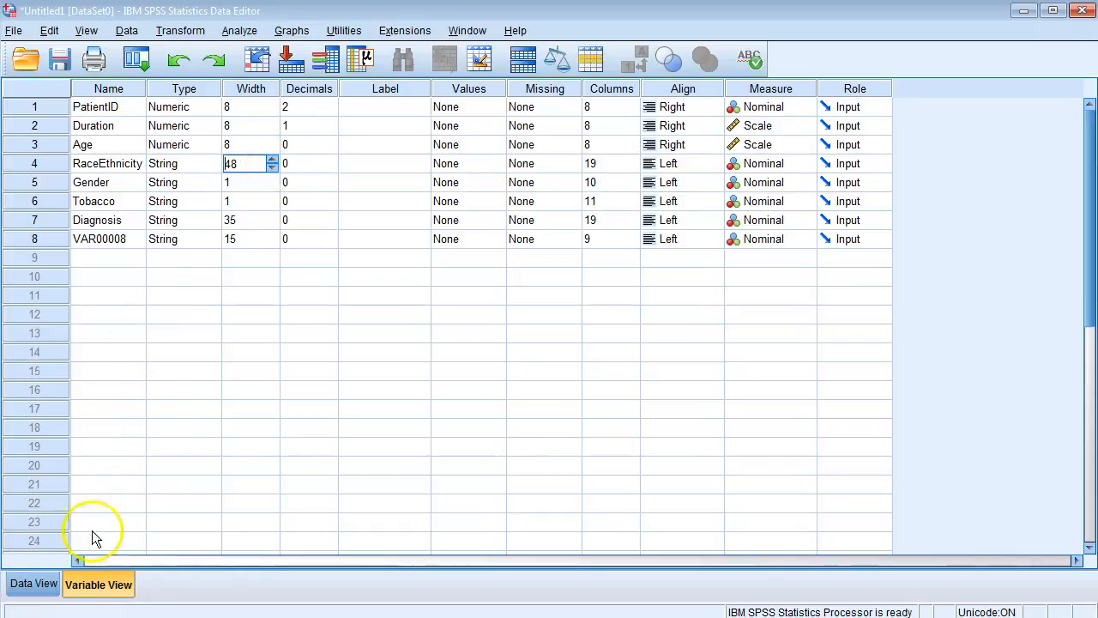
left_click(34, 583)
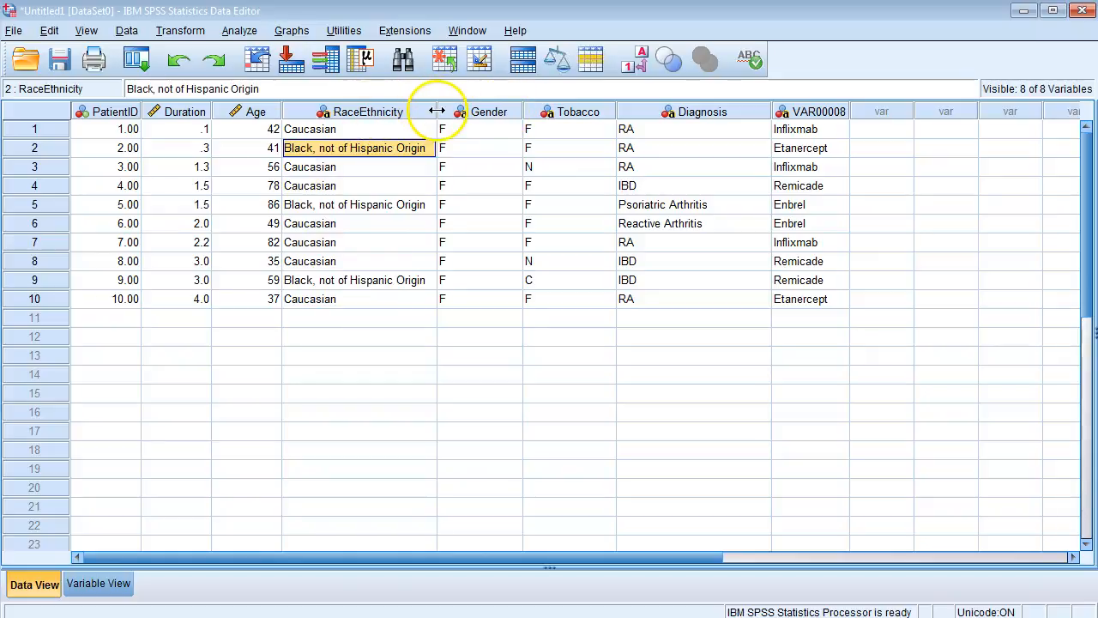
left_click(89, 583)
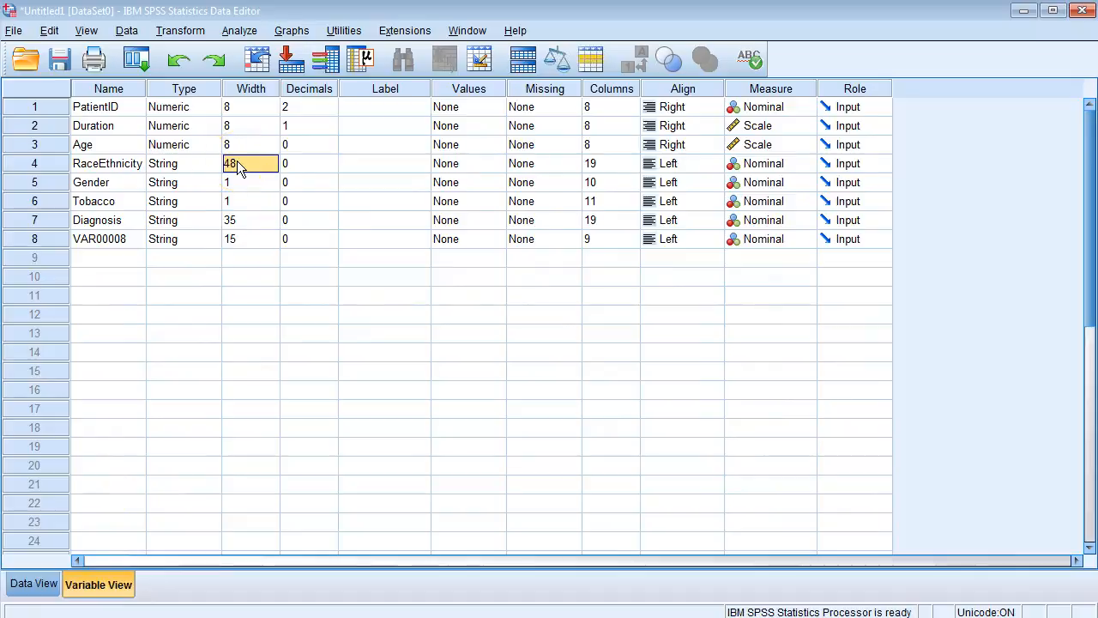
left_click(39, 582)
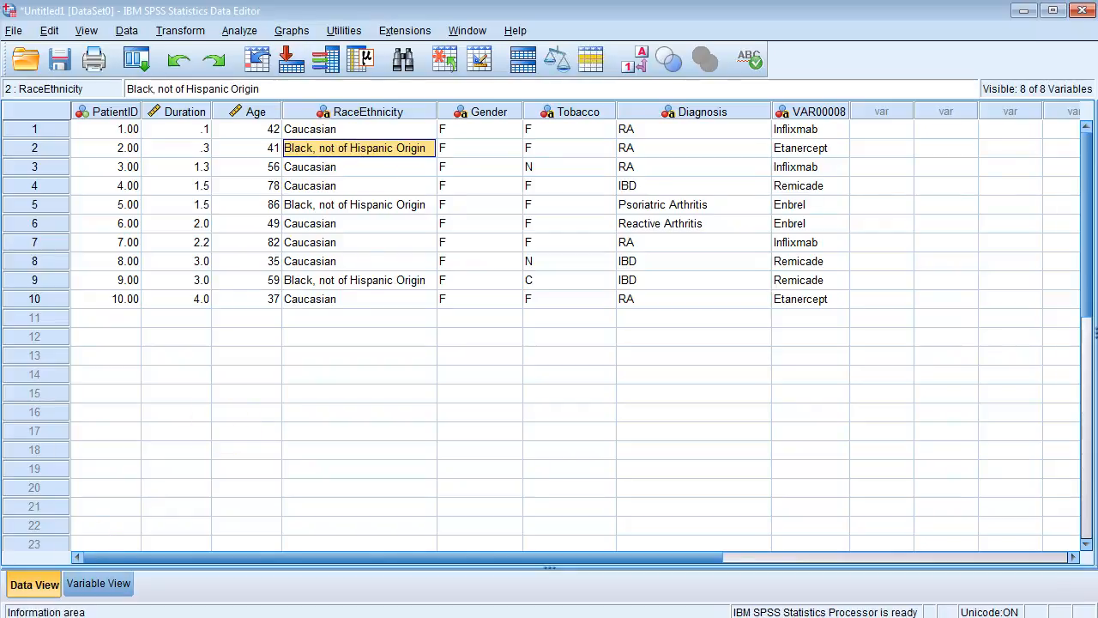
left_click(429, 616)
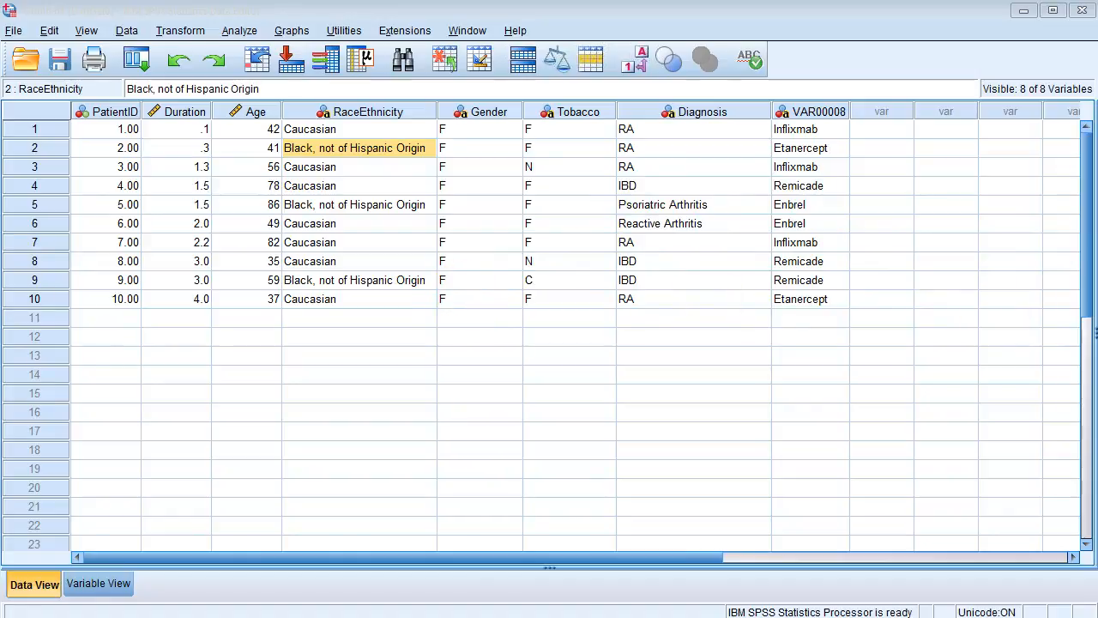
Set the PatientID variable to 0 decimals and return to the data grid
left_click(124, 128)
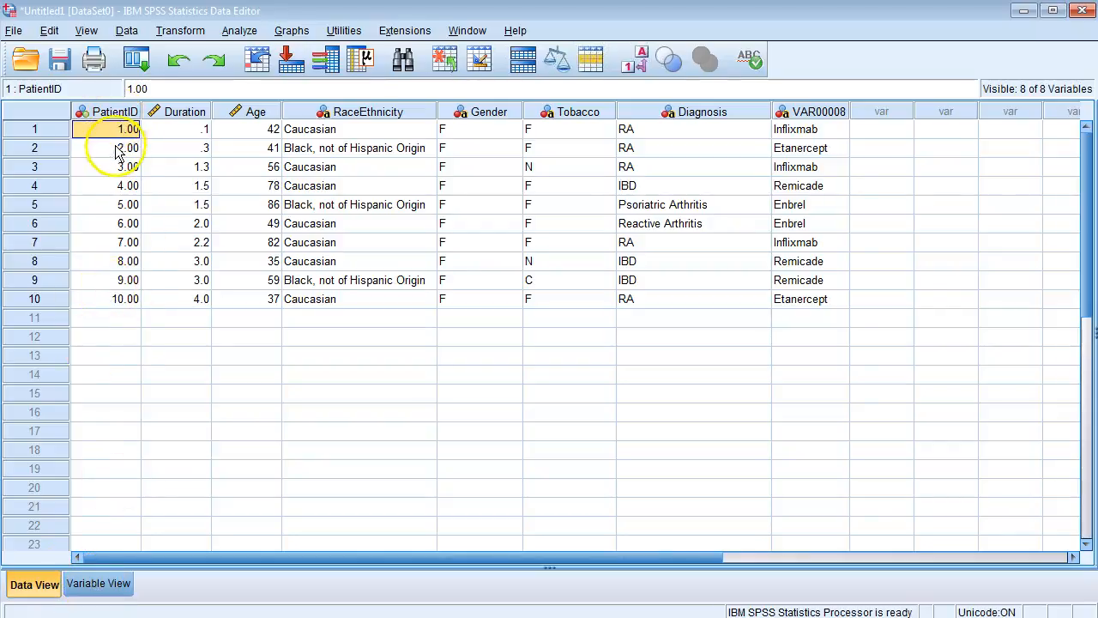
left_click(96, 584)
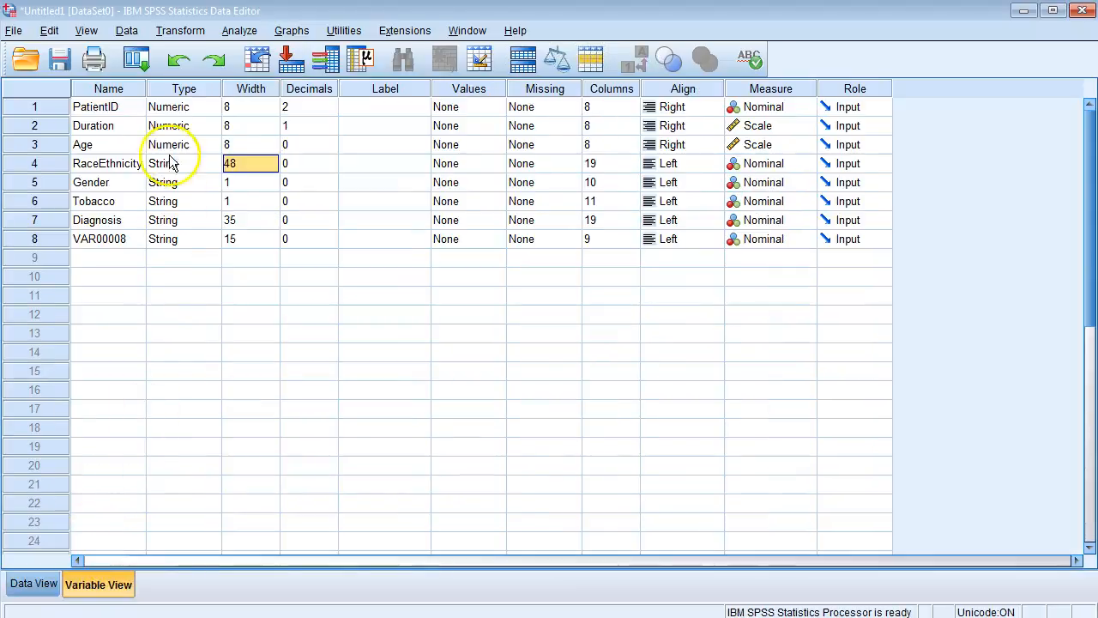
left_click(306, 107)
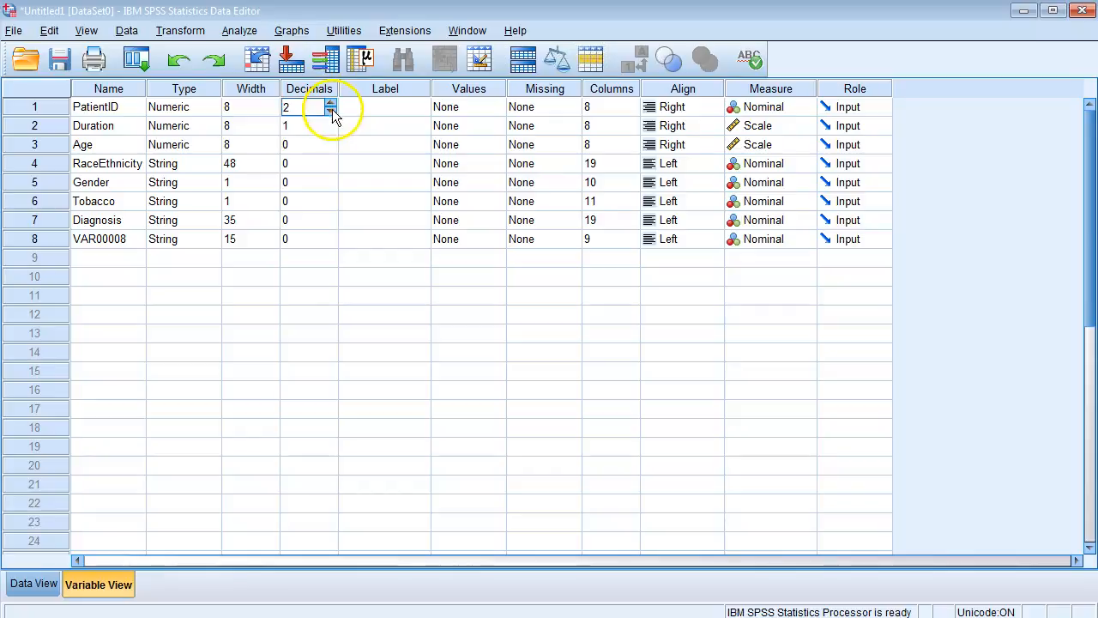
left_click(330, 111)
left_click(330, 111)
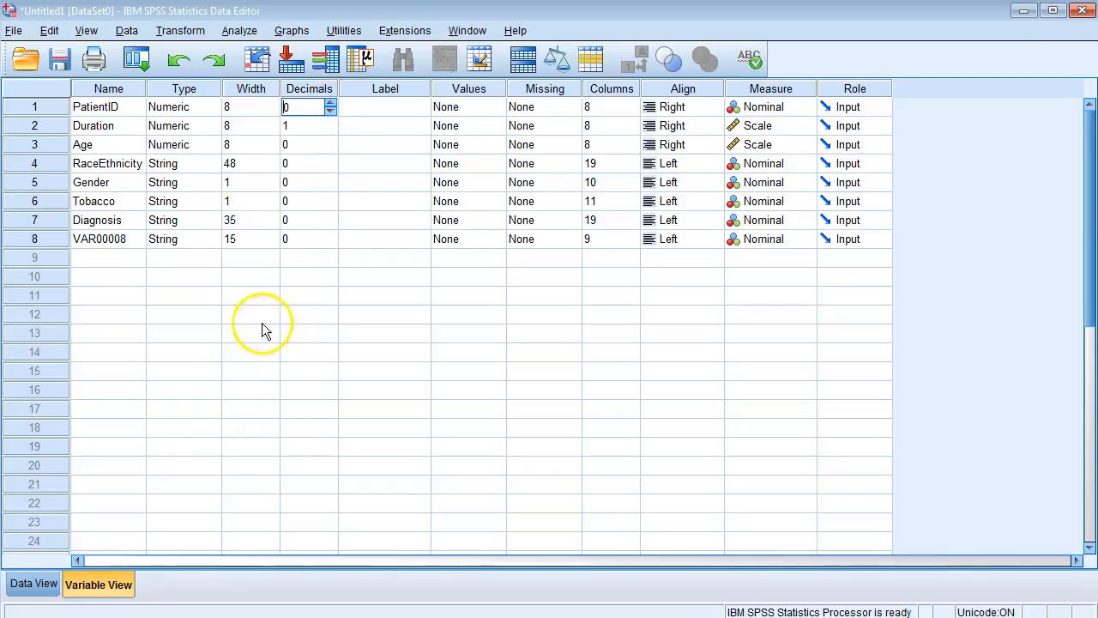
left_click(32, 583)
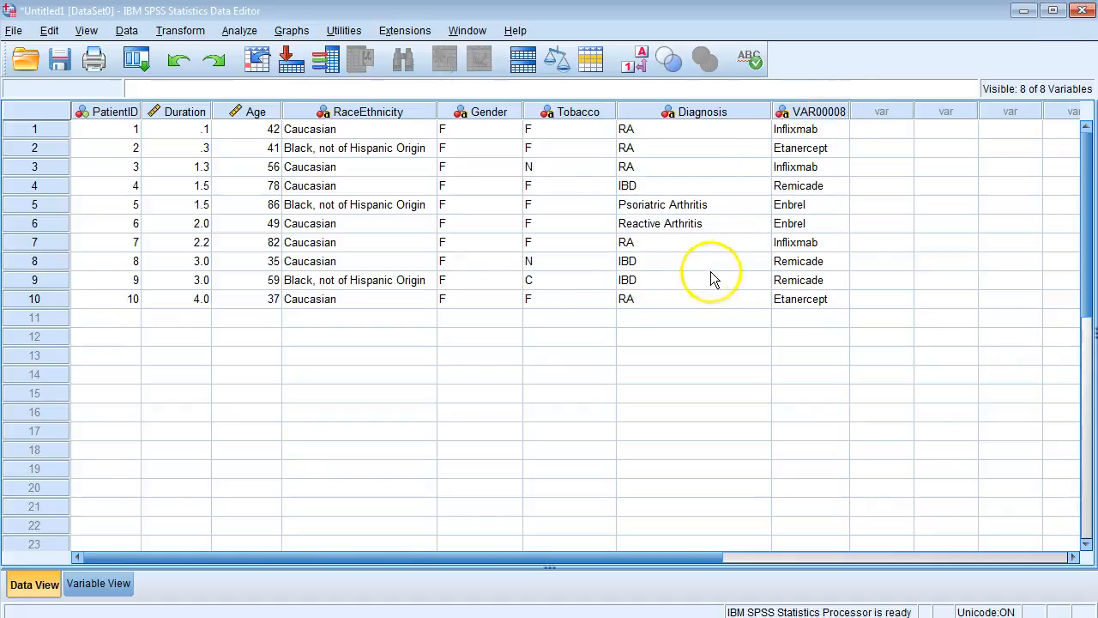
Rename the variable VAR00008 to Biologic and return to the data grid
left_click(97, 585)
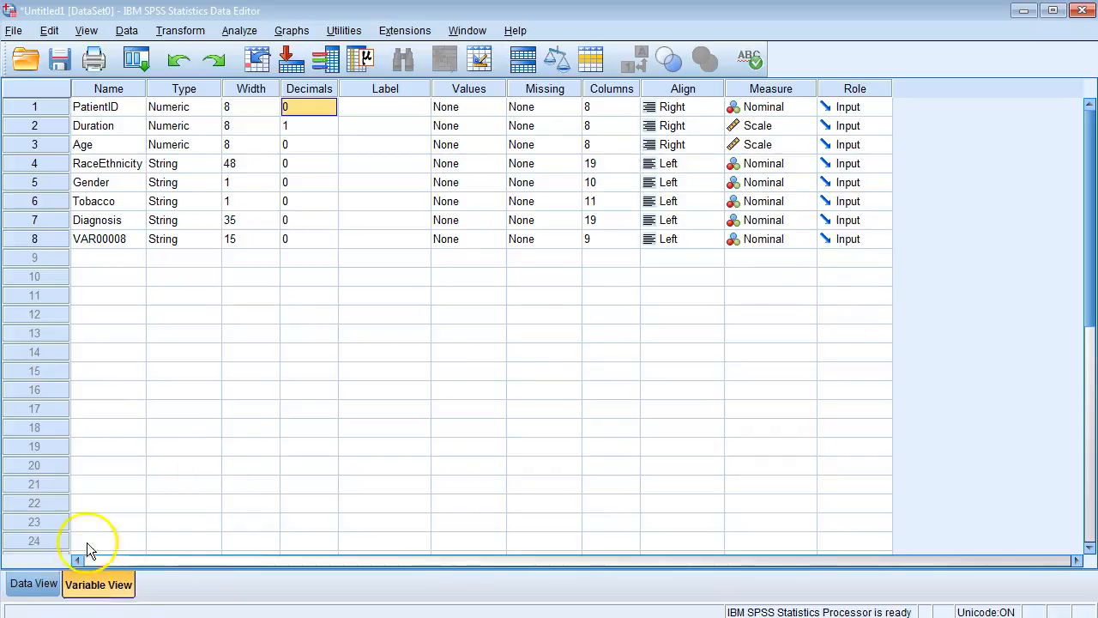
left_click(105, 247)
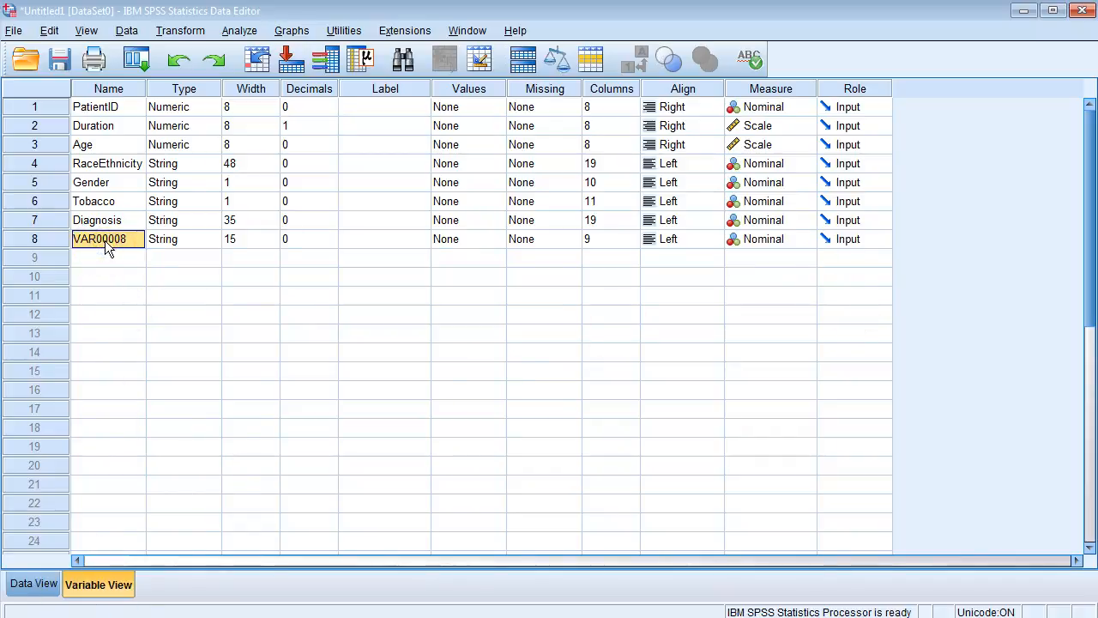
type("Biol")
left_click(32, 585)
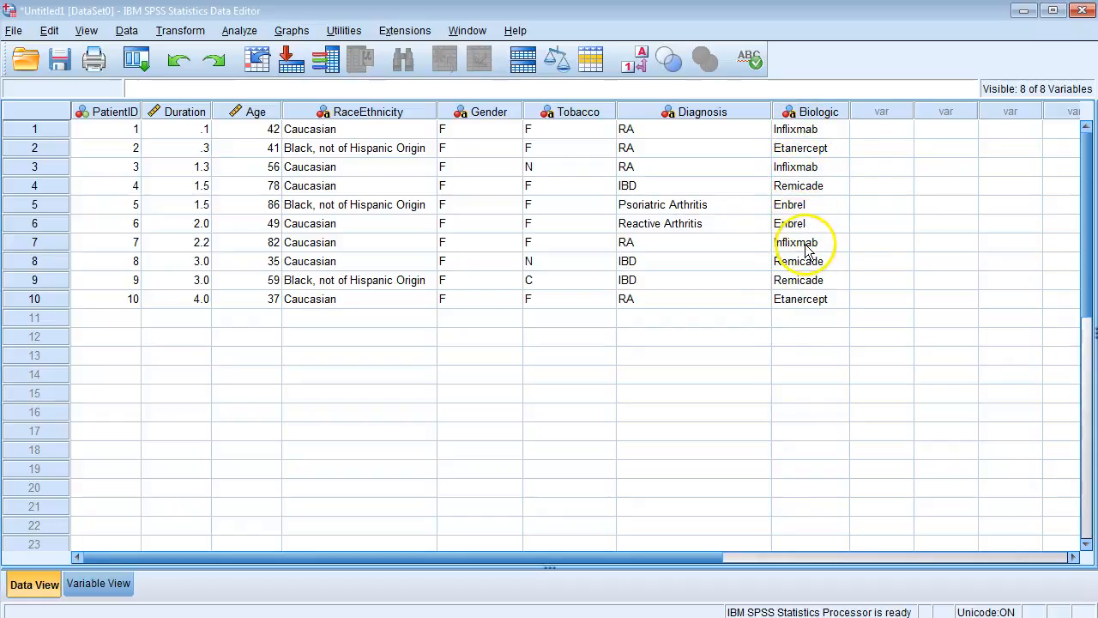
Copy the first Biologic entry, Inflixmab, into row 2 and change the row 2 entry back to Etanercept
left_click(826, 130)
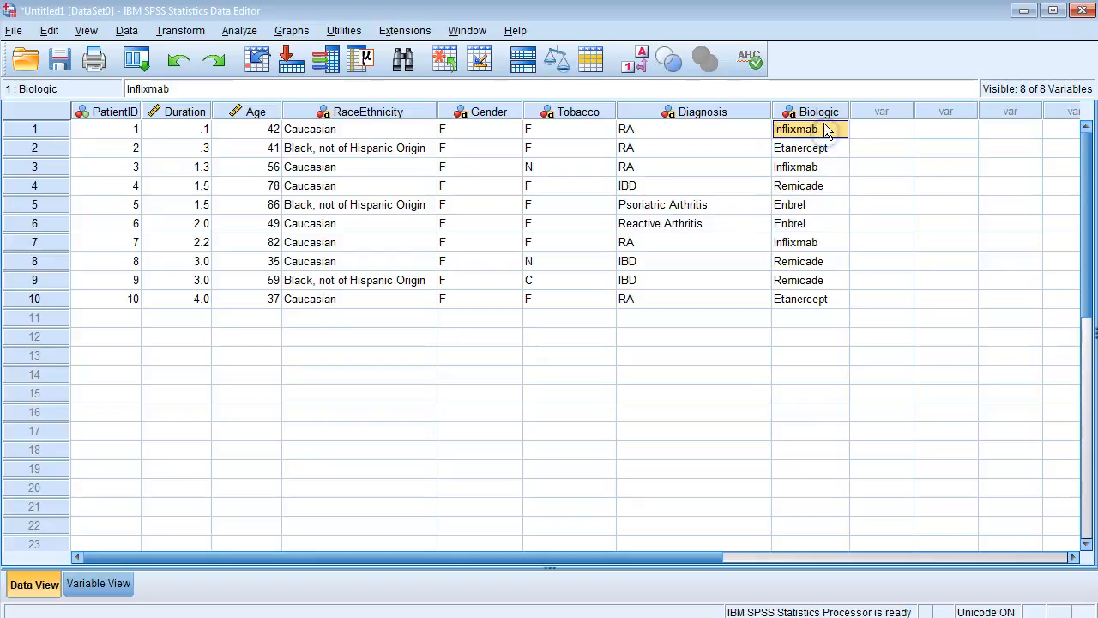
double_click(823, 130)
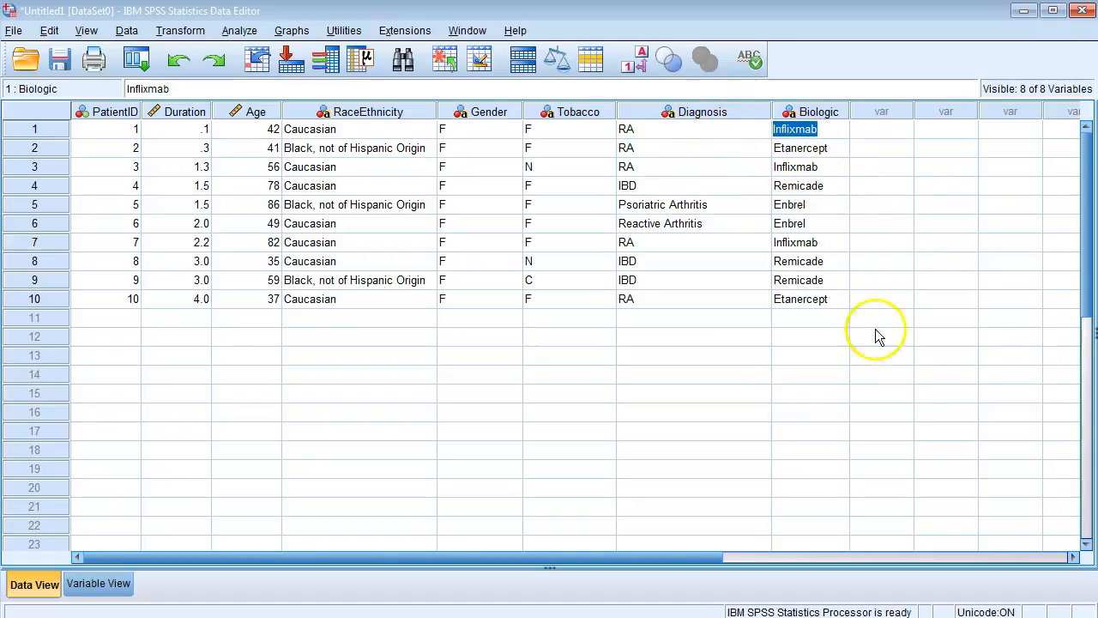
left_click(951, 206)
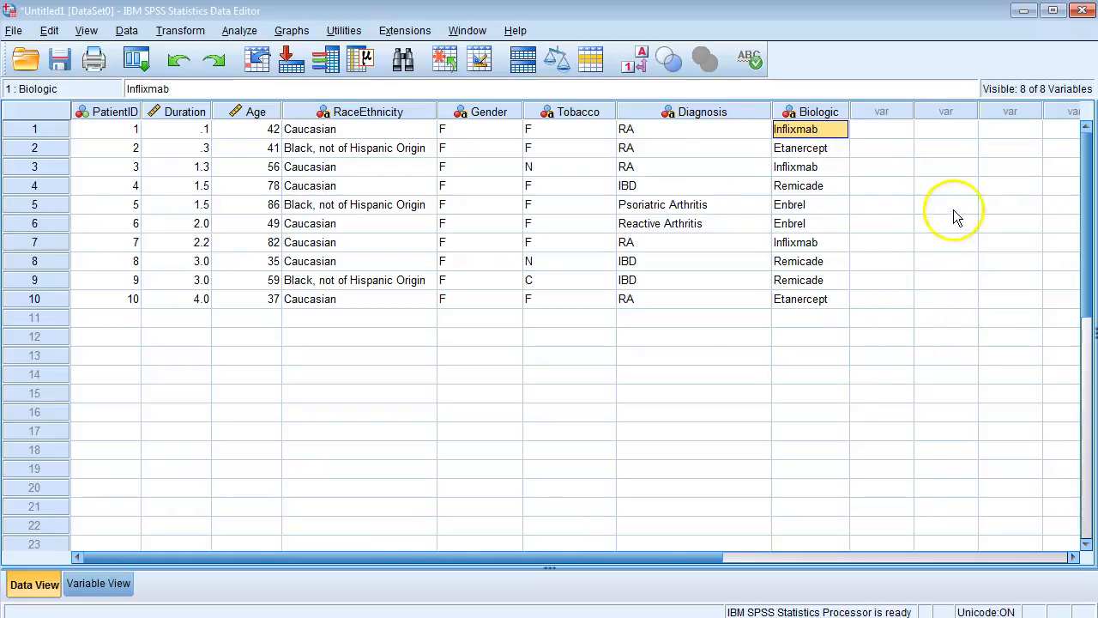
left_click(810, 128)
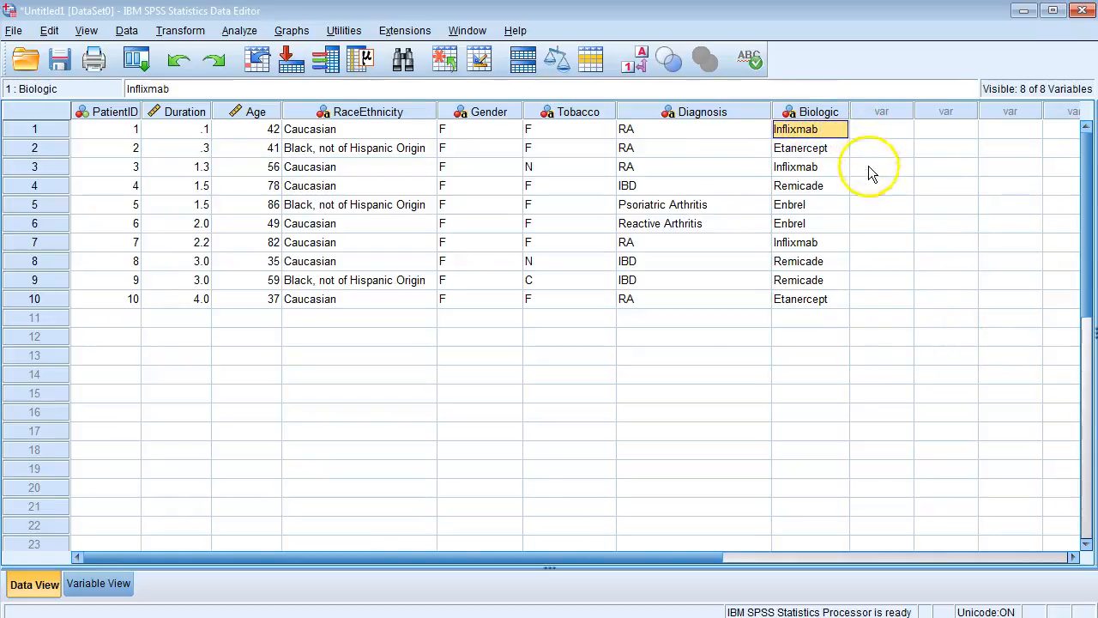
left_click(805, 153)
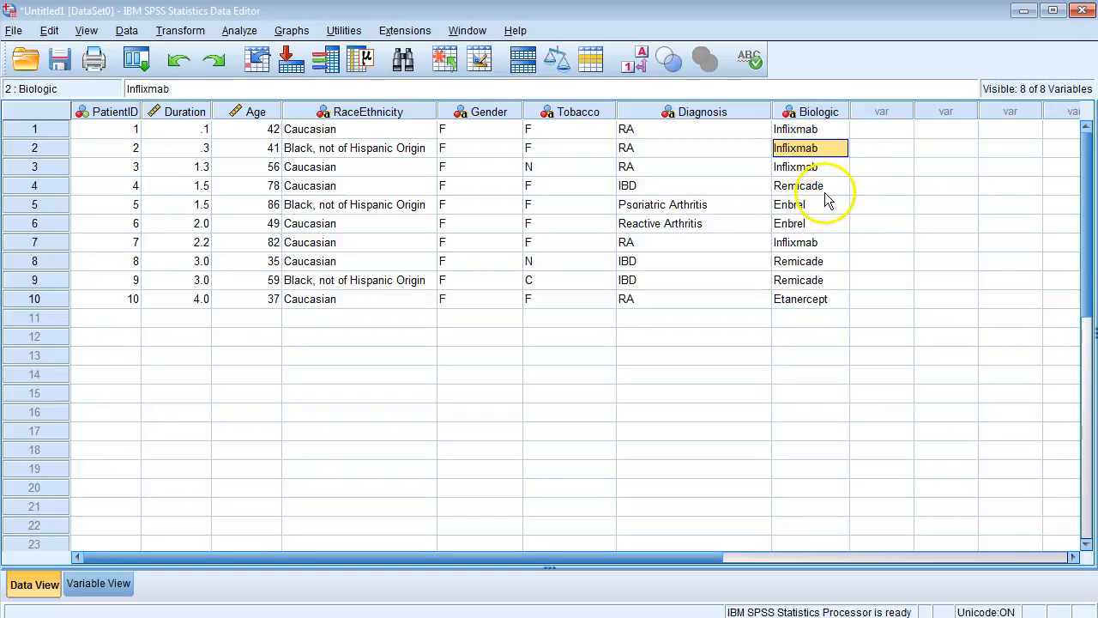
type("Etanercept")
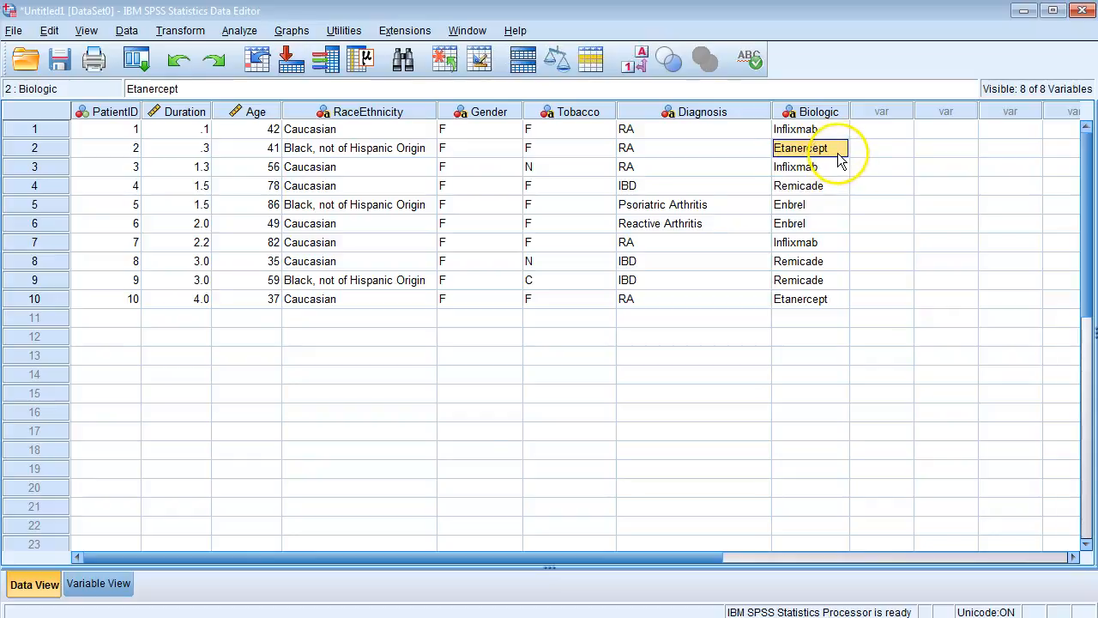
left_click(897, 242)
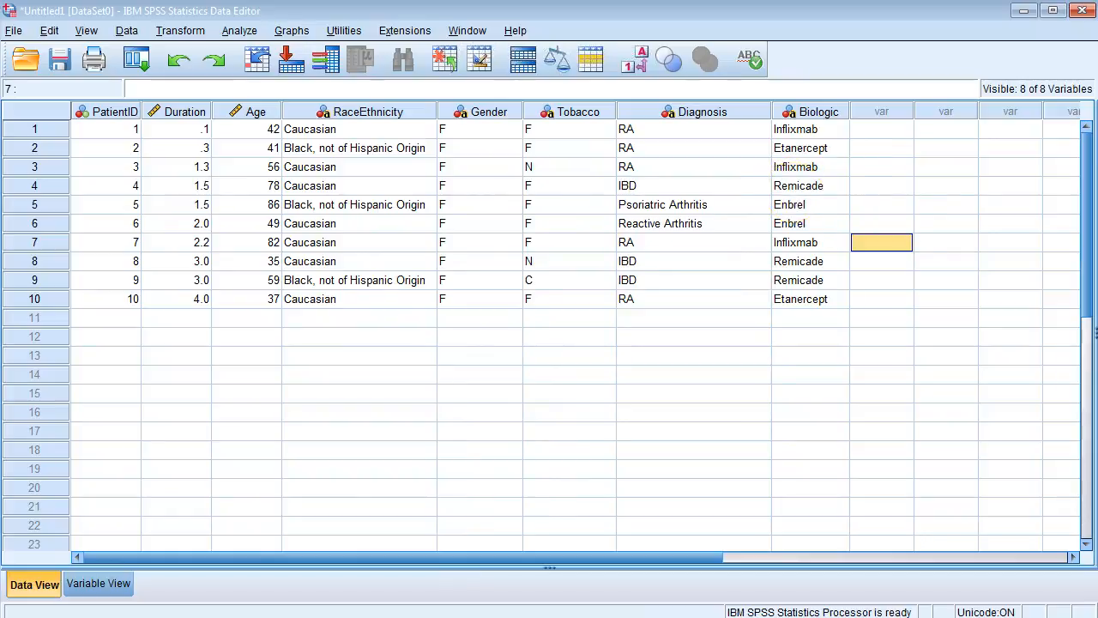
Switch to the workbook PDF in Adobe Acrobat and read the Step 1 instructions on running Frequencies for nominal variables
key("alt+Tab")
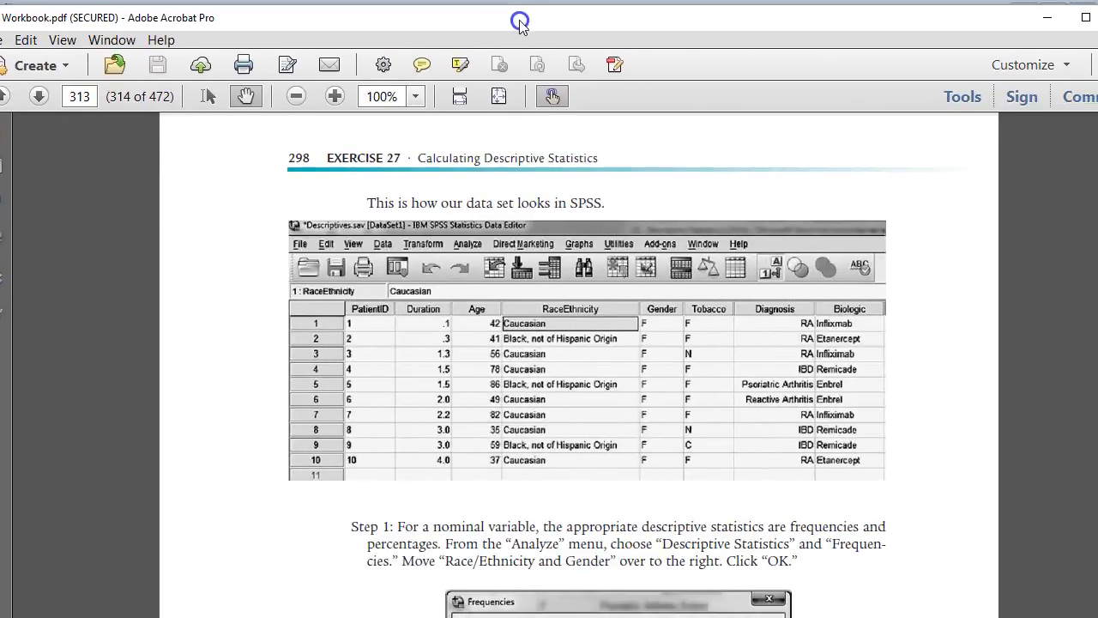
scroll(615, 161, "down", 5)
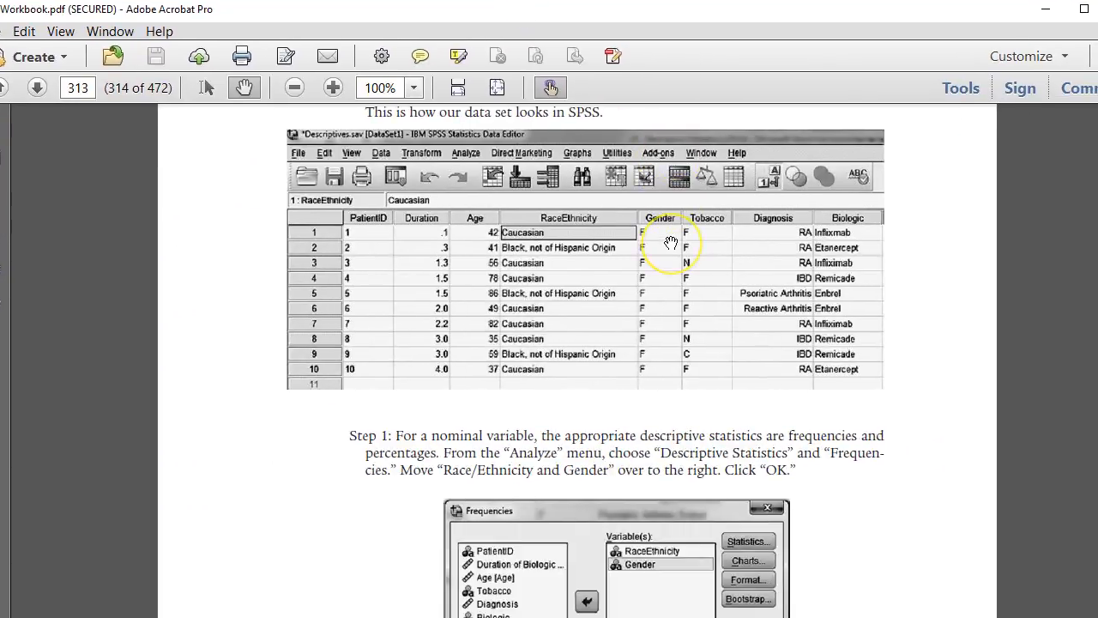
scroll(437, 277, "up", 10)
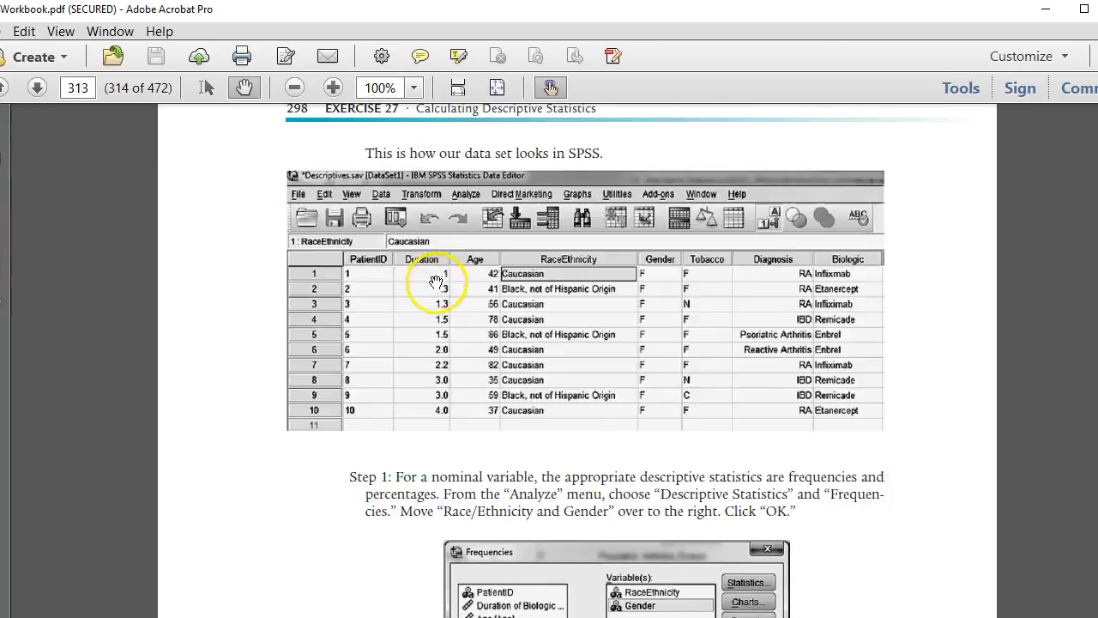
scroll(463, 292, "down", 12)
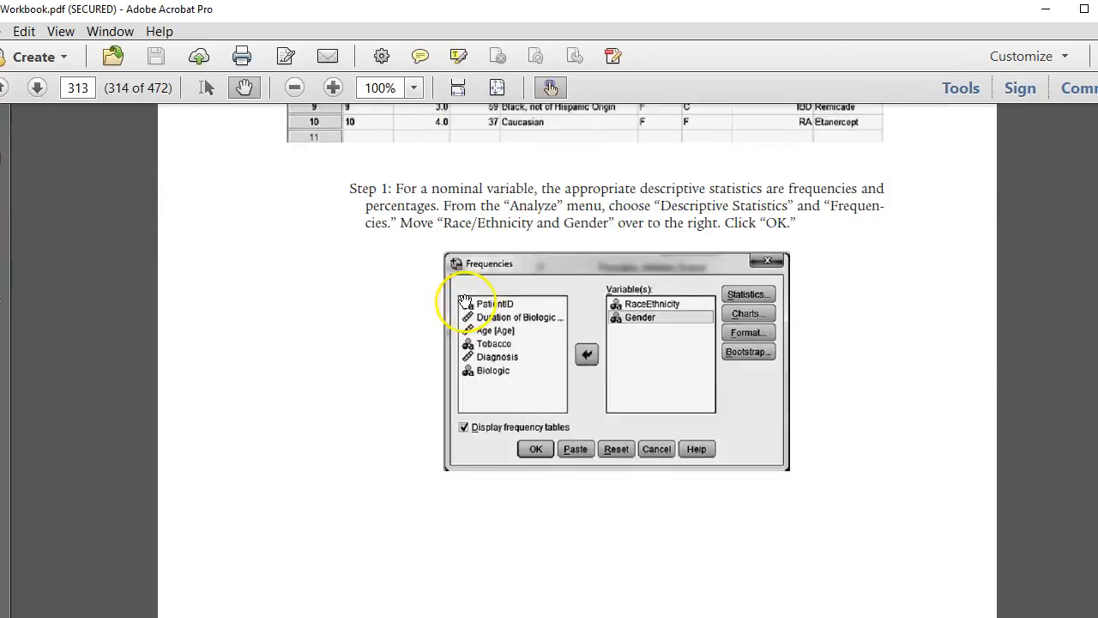
Review the workbook's data table and Step 1 Frequencies instructions for Race/Ethnicity and Gender, then switch back to the SPSS data grid
scroll(464, 301, "up", 3)
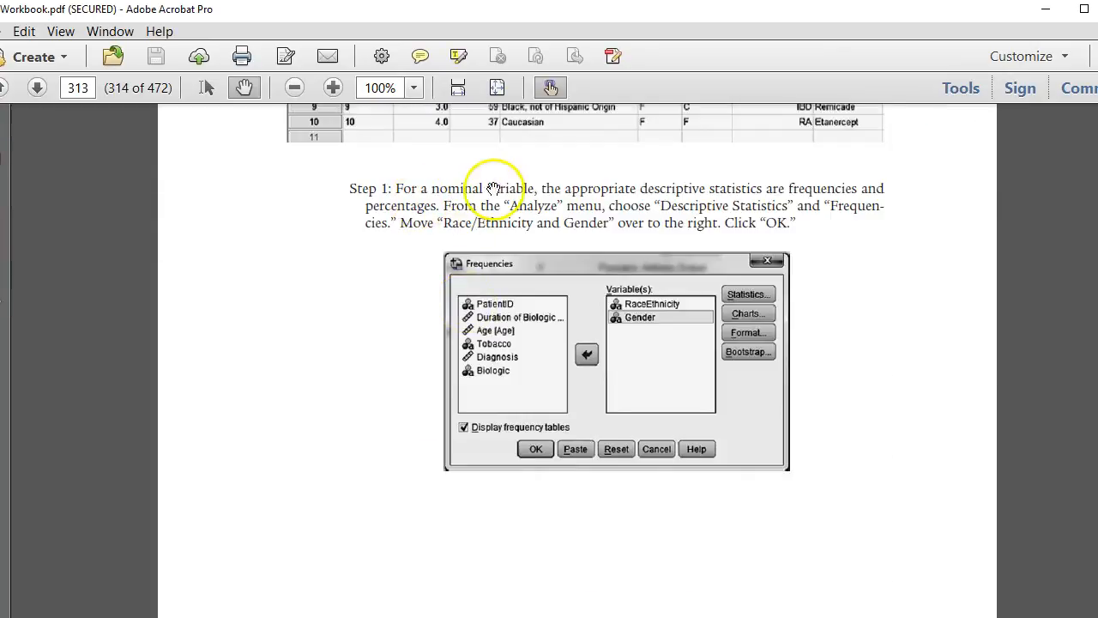
scroll(558, 209, "up", 2)
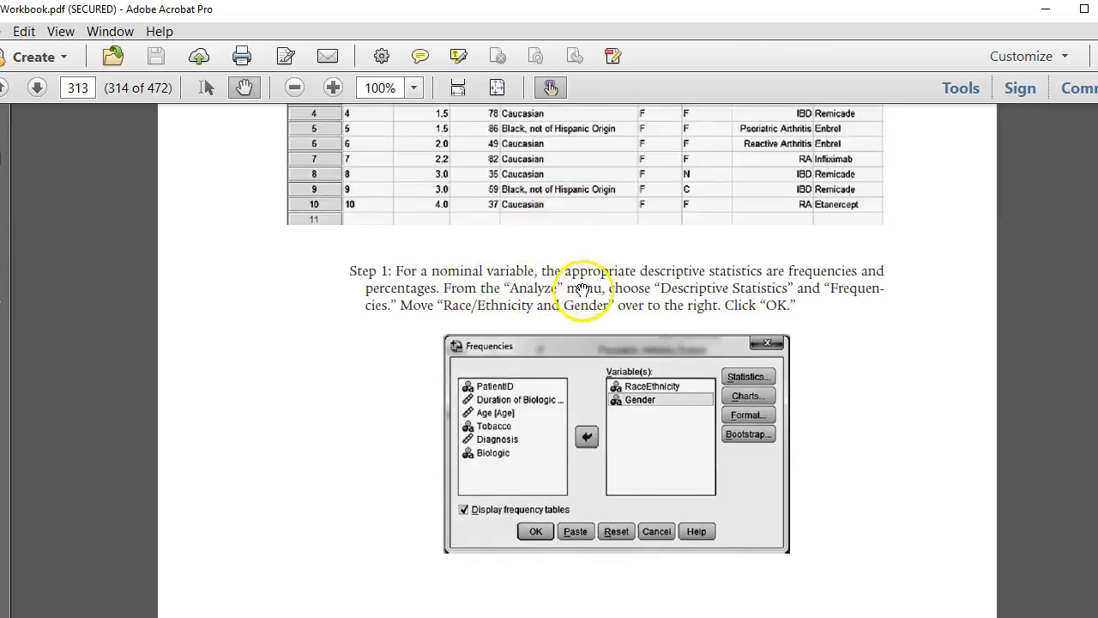
scroll(541, 306, "up", 1)
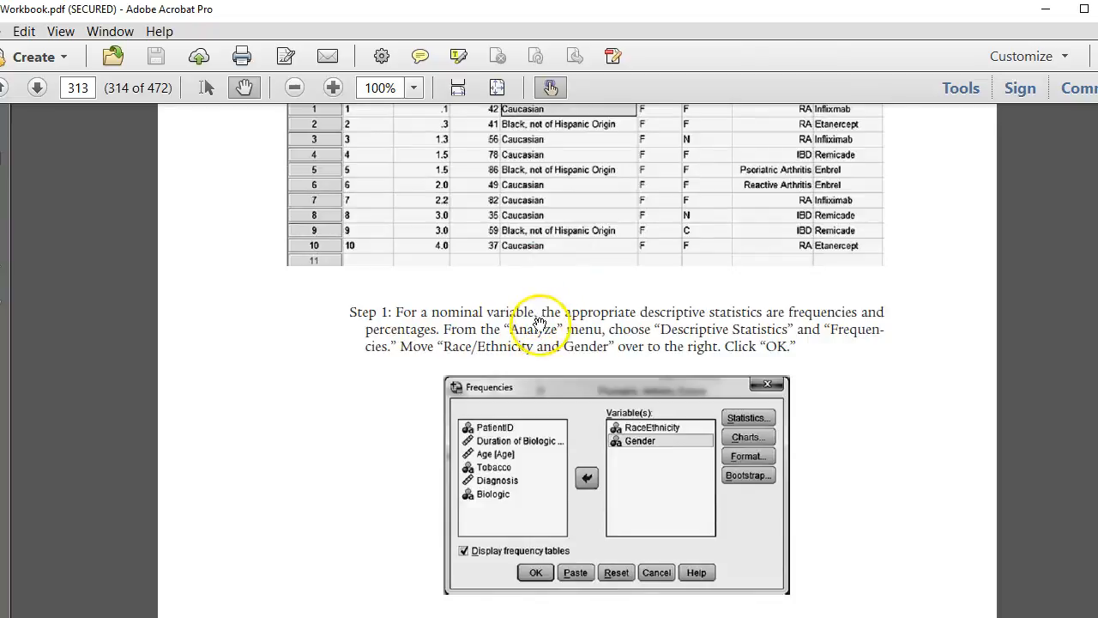
scroll(613, 321, "up", 1)
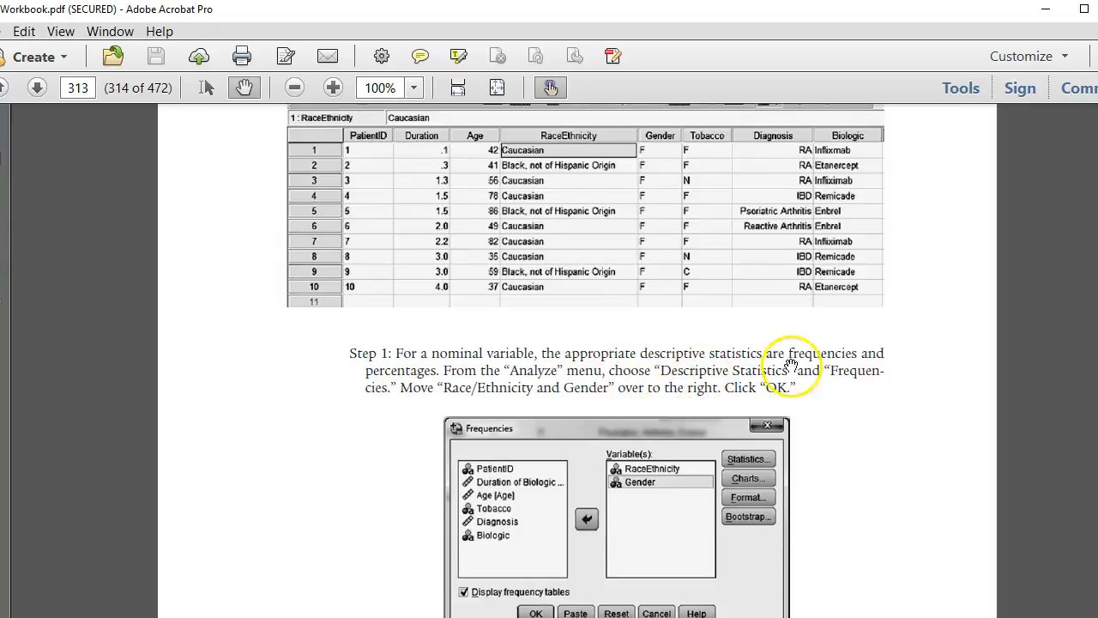
left_click_drag(797, 22, 909, 77)
key("alt+Tab")
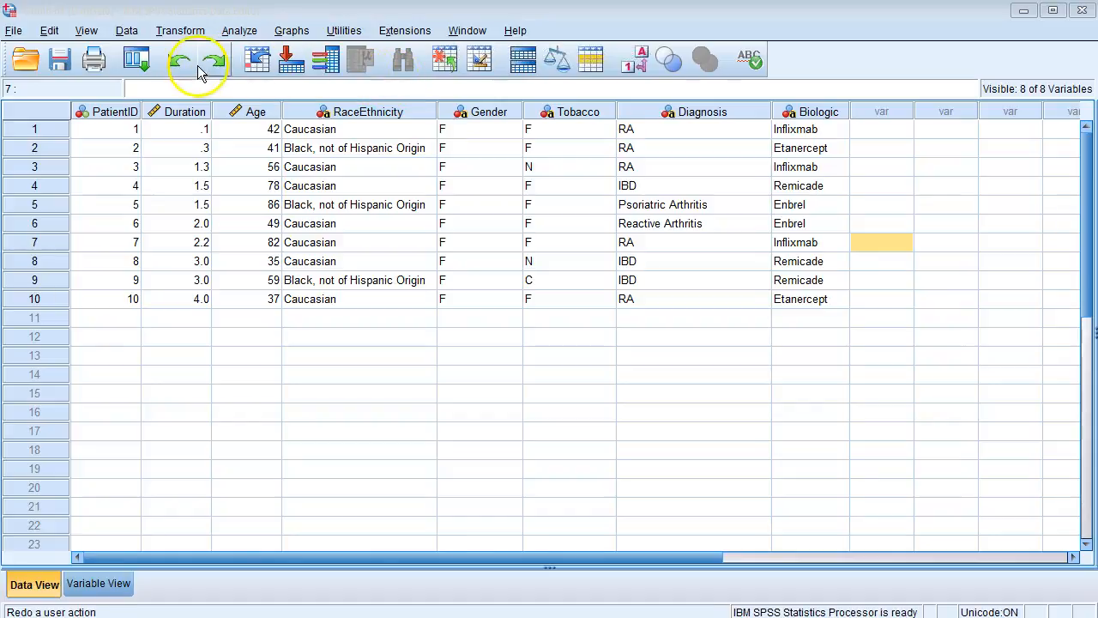
Open the Frequencies analysis and remove RaceEthnicity and Gender from its list of variables to analyze
left_click(240, 31)
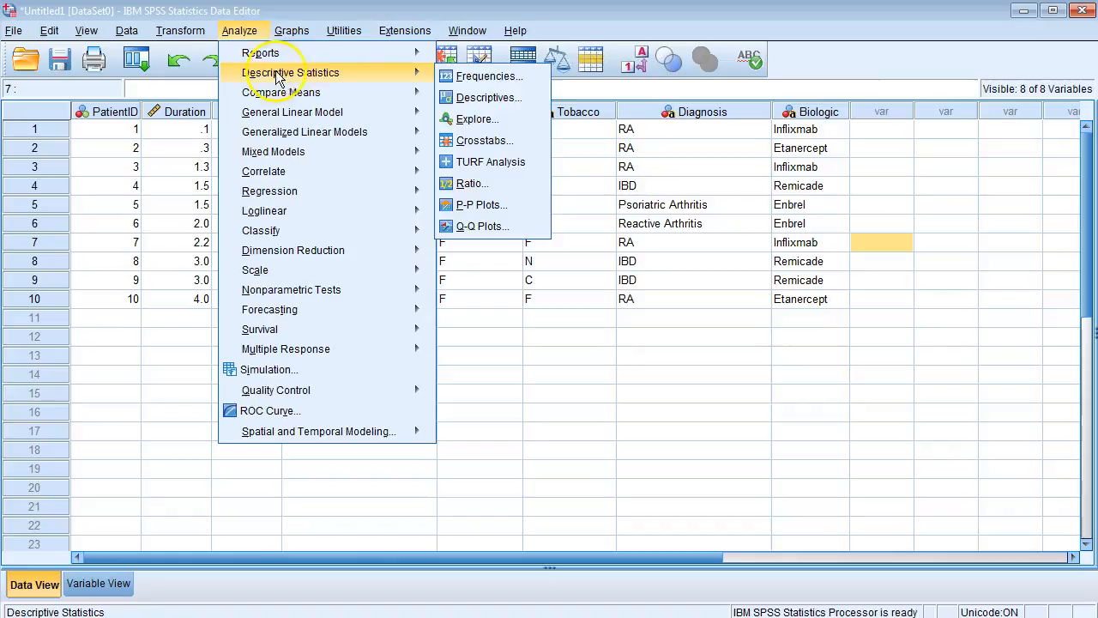
mouse_move(395, 74)
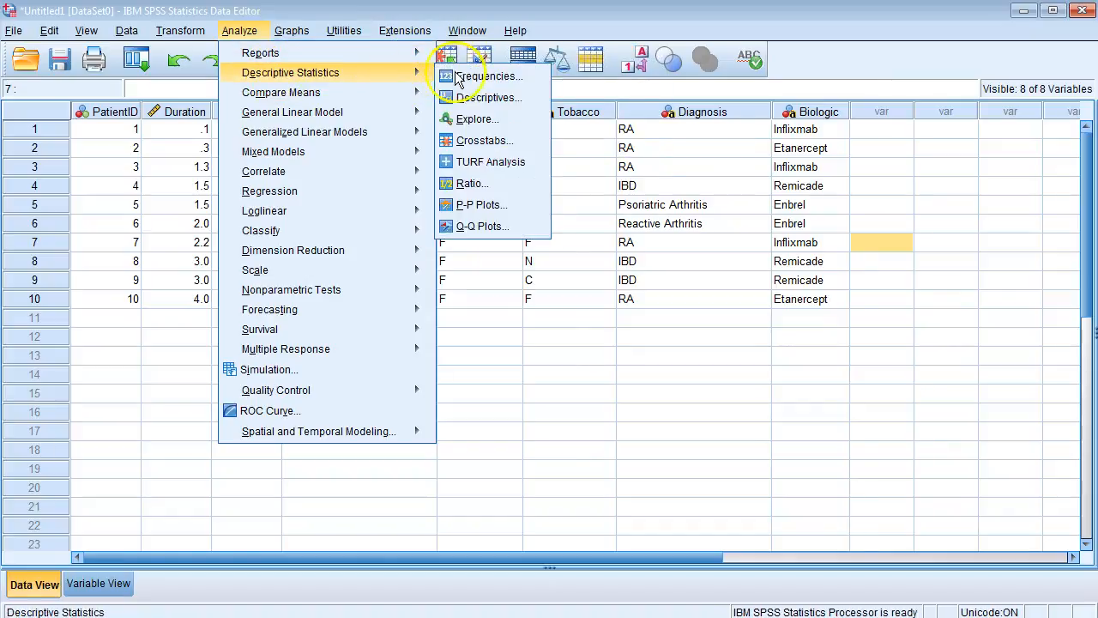
left_click(481, 77)
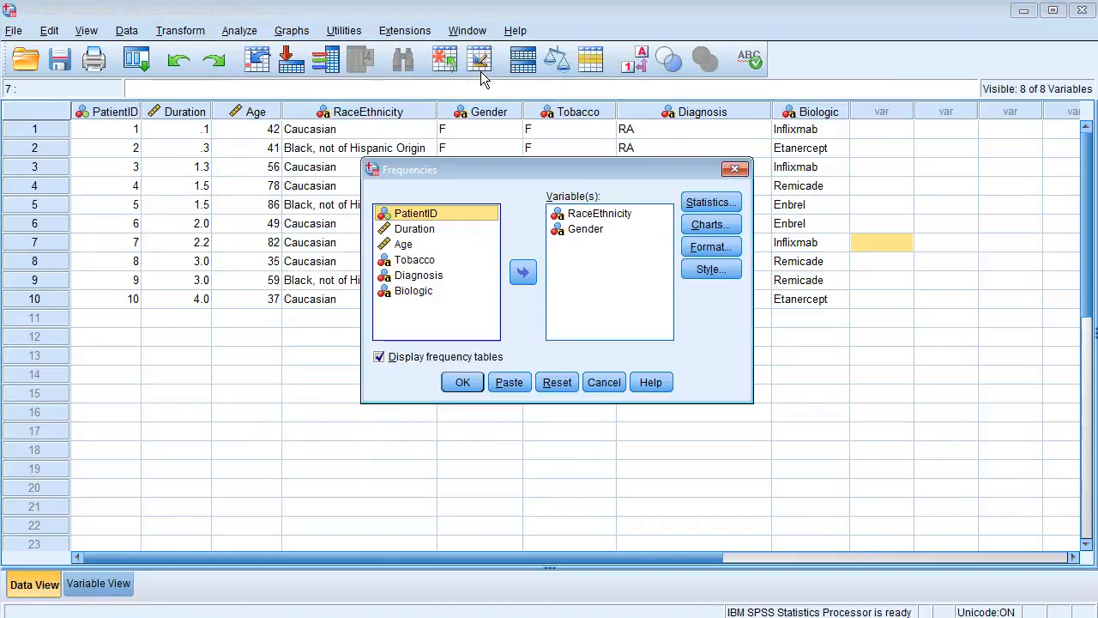
left_click(592, 215)
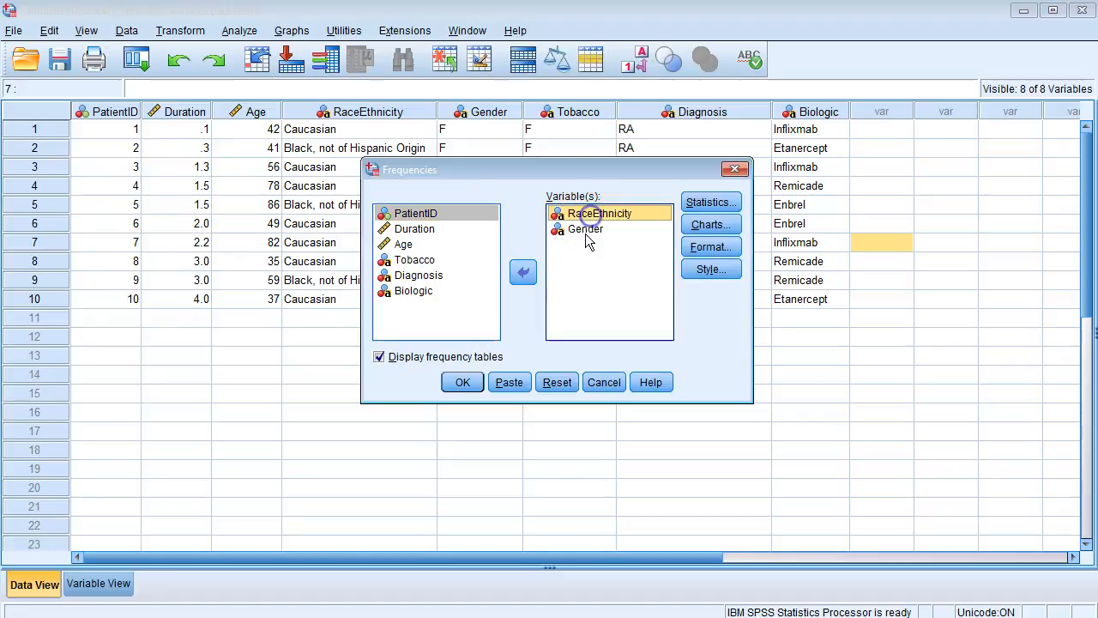
left_click(532, 275)
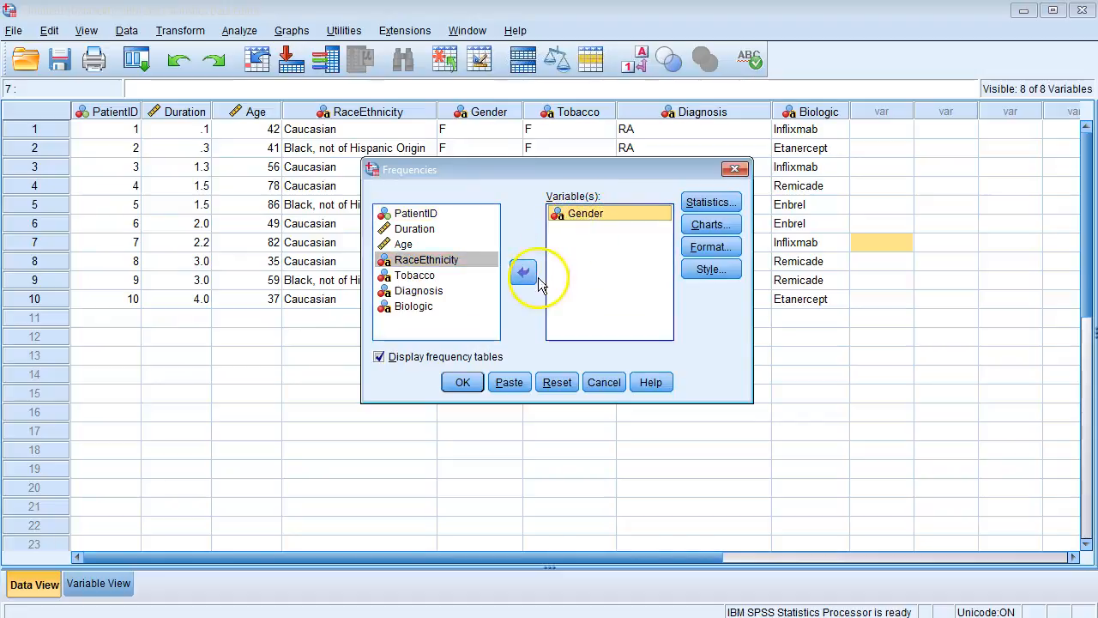
left_click(522, 276)
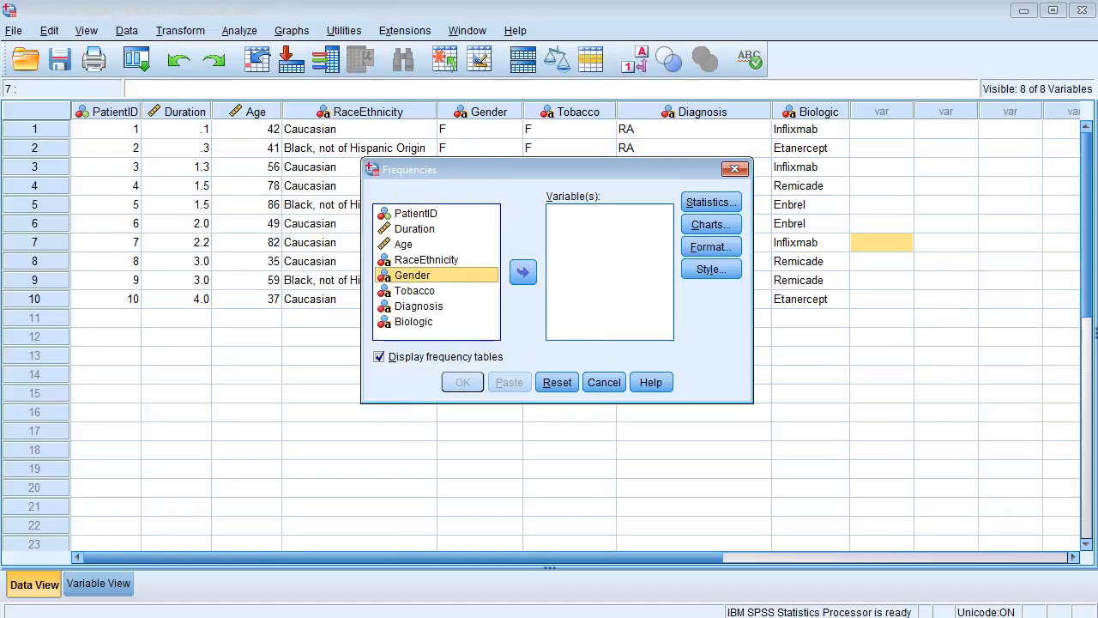
Add RaceEthnicity and Gender as the Frequencies variables and run the analysis with frequency tables displayed
left_click(401, 260)
left_click(523, 272)
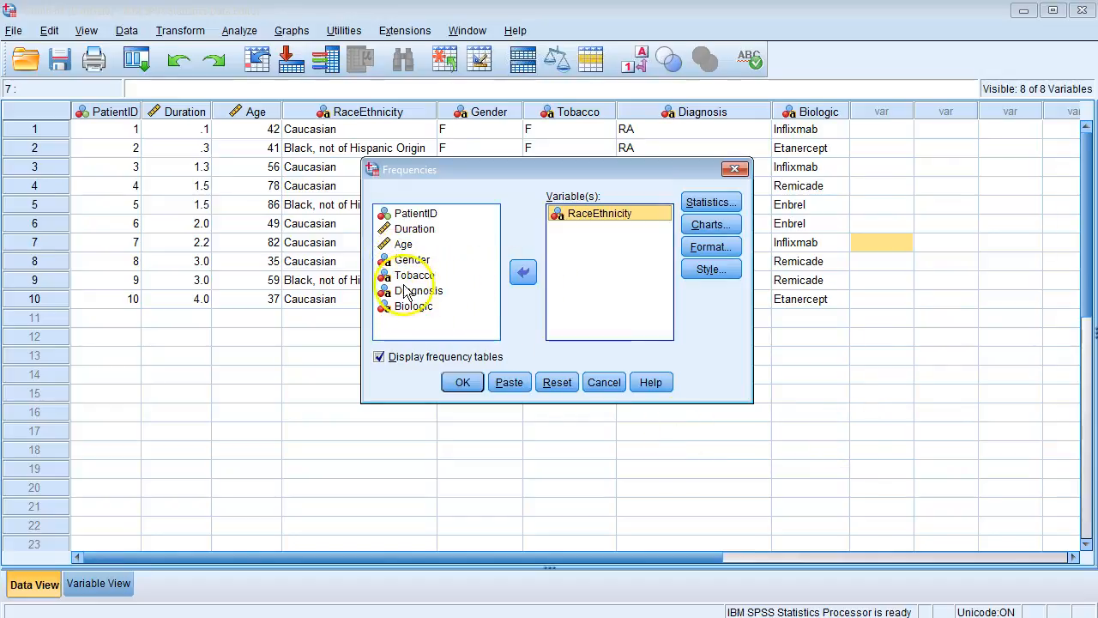
left_click(410, 260)
left_click(517, 276)
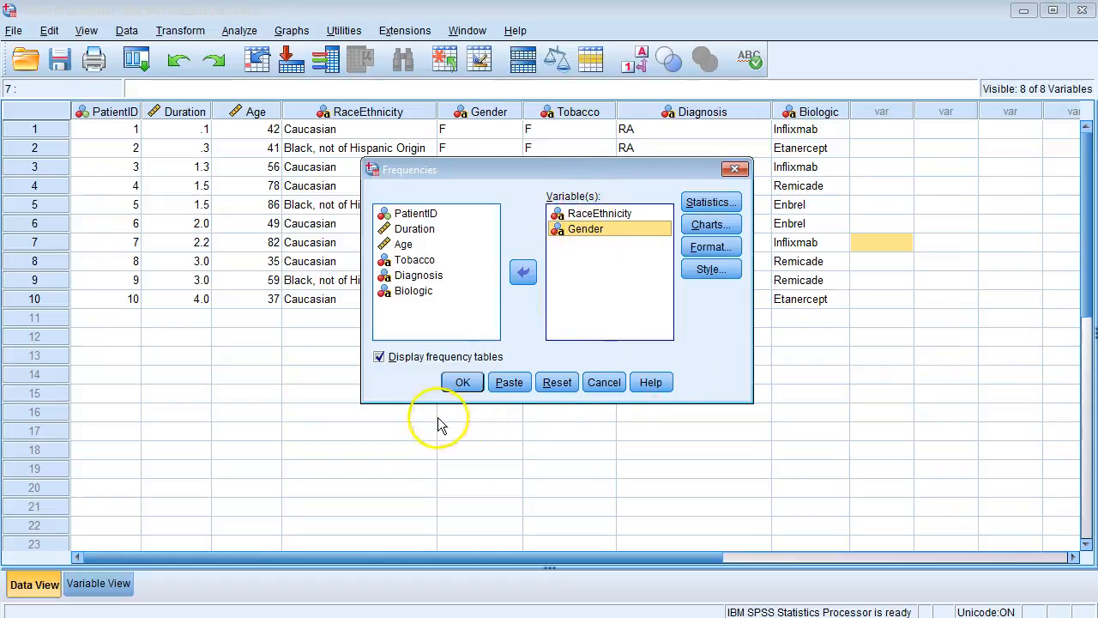
left_click(460, 384)
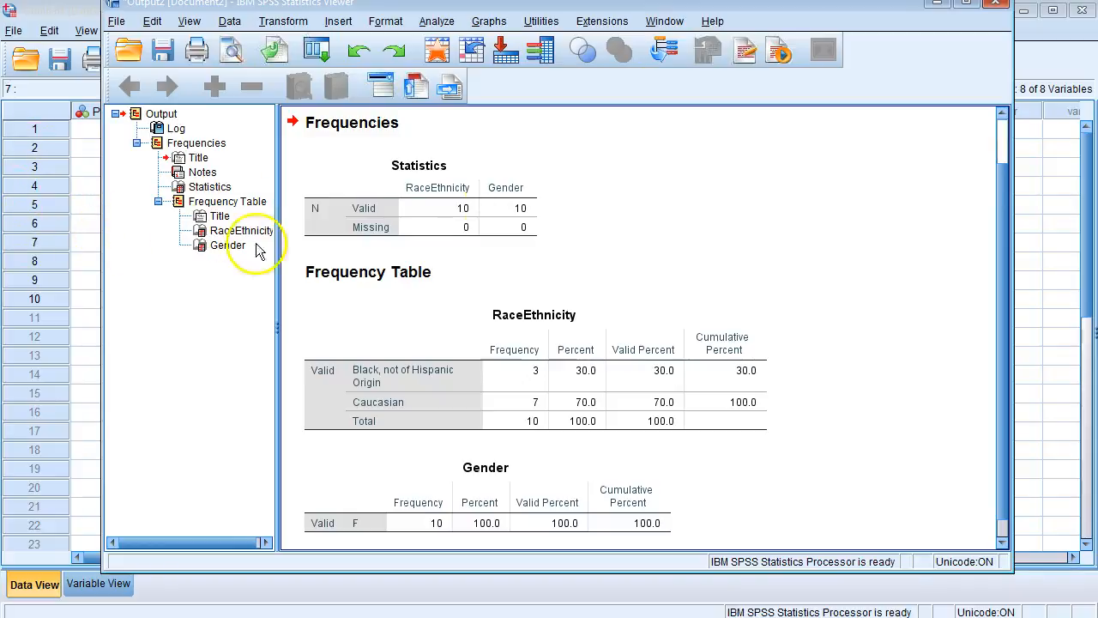
Compare the RaceEthnicity and Gender frequency tables with the workbook PDF's Interpretation of SPSS Output section in Acrobat, and return to the SPSS output
scroll(822, 376, "down", 1)
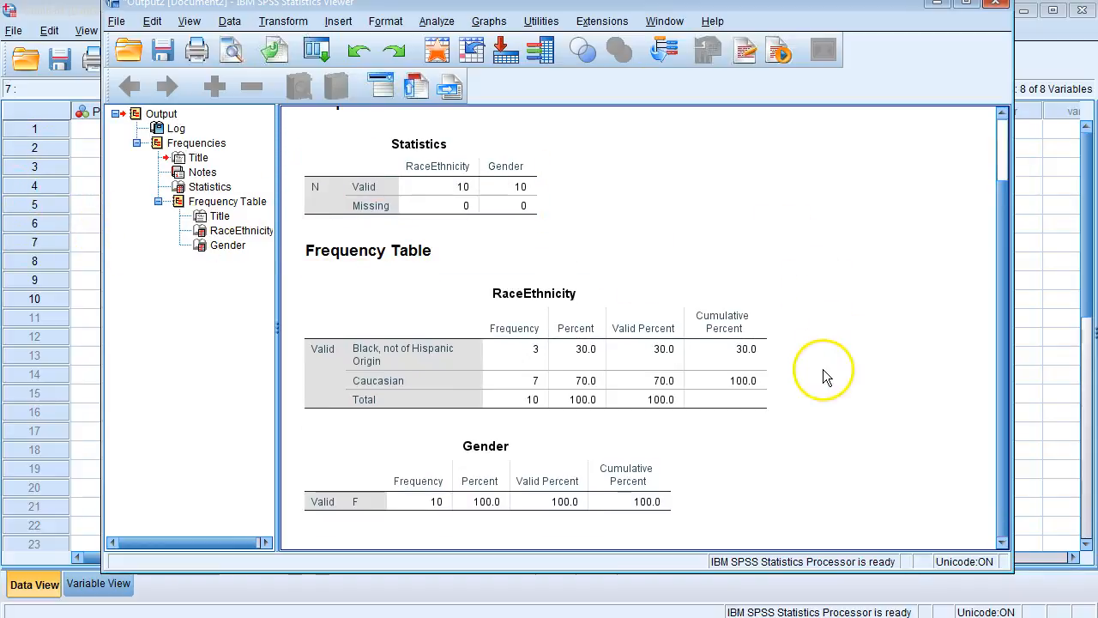
scroll(827, 368, "up", 3)
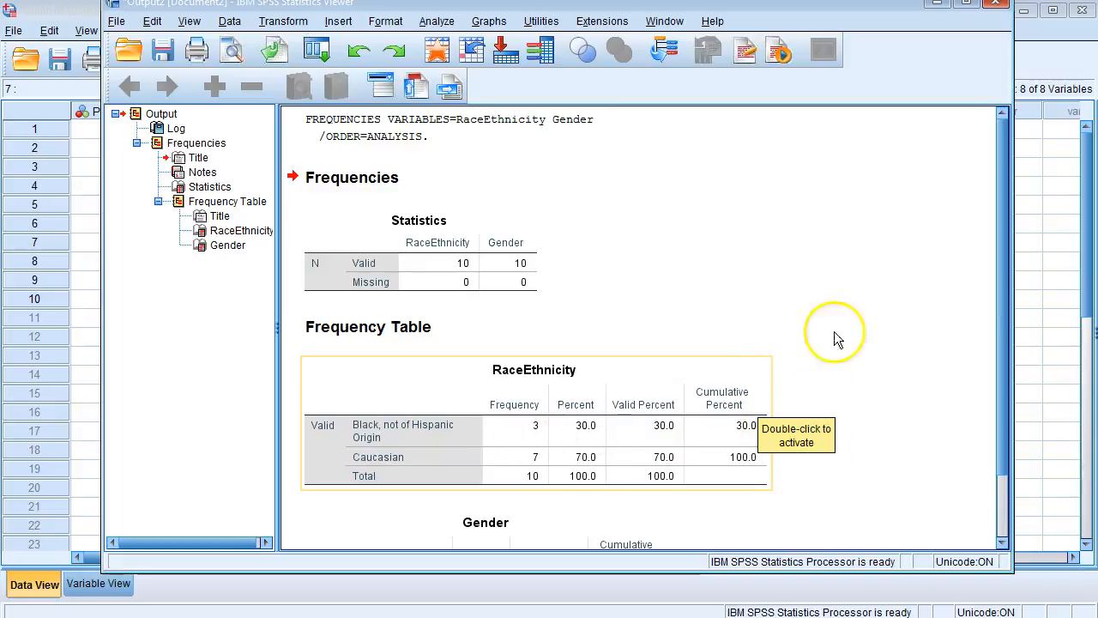
scroll(927, 313, "down", 2)
left_click(921, 312)
left_click(818, 385)
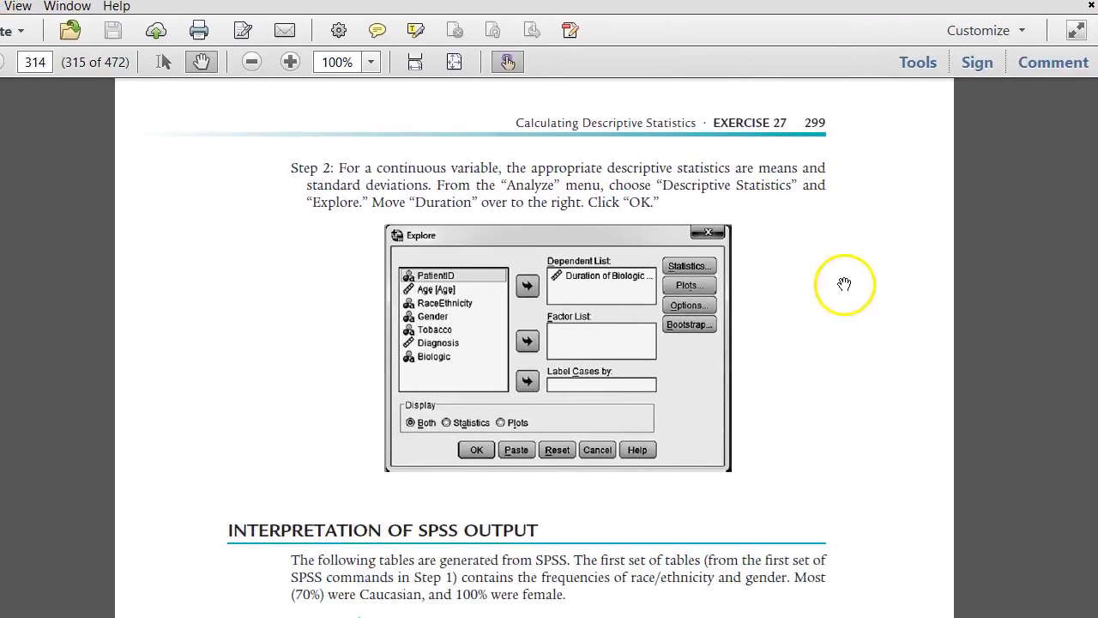
scroll(844, 283, "down", 5)
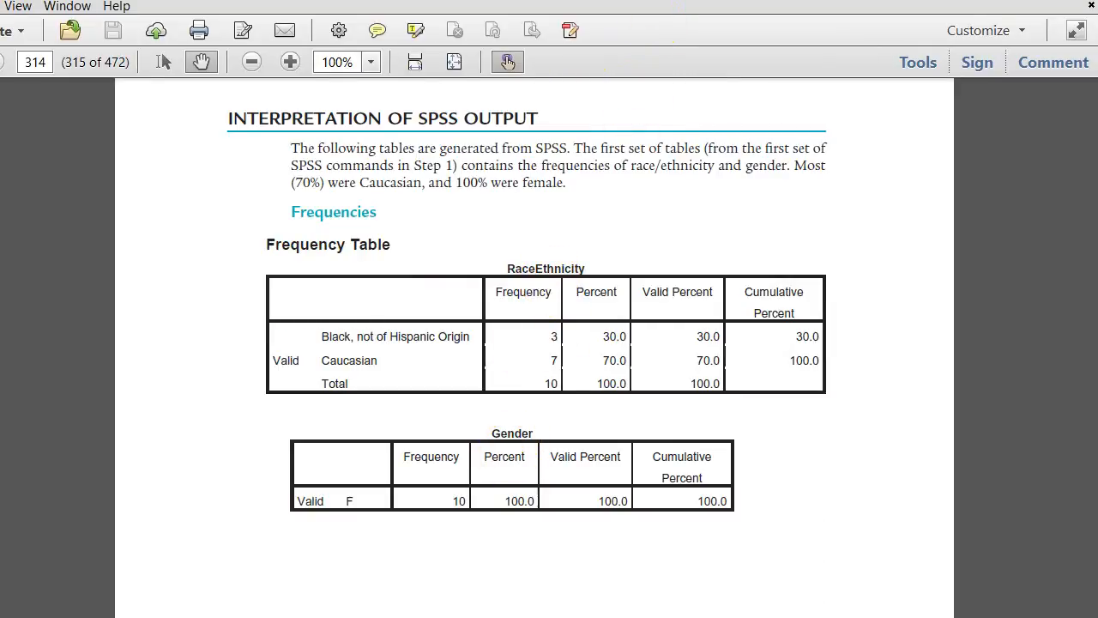
scroll(669, 262, "down", 6)
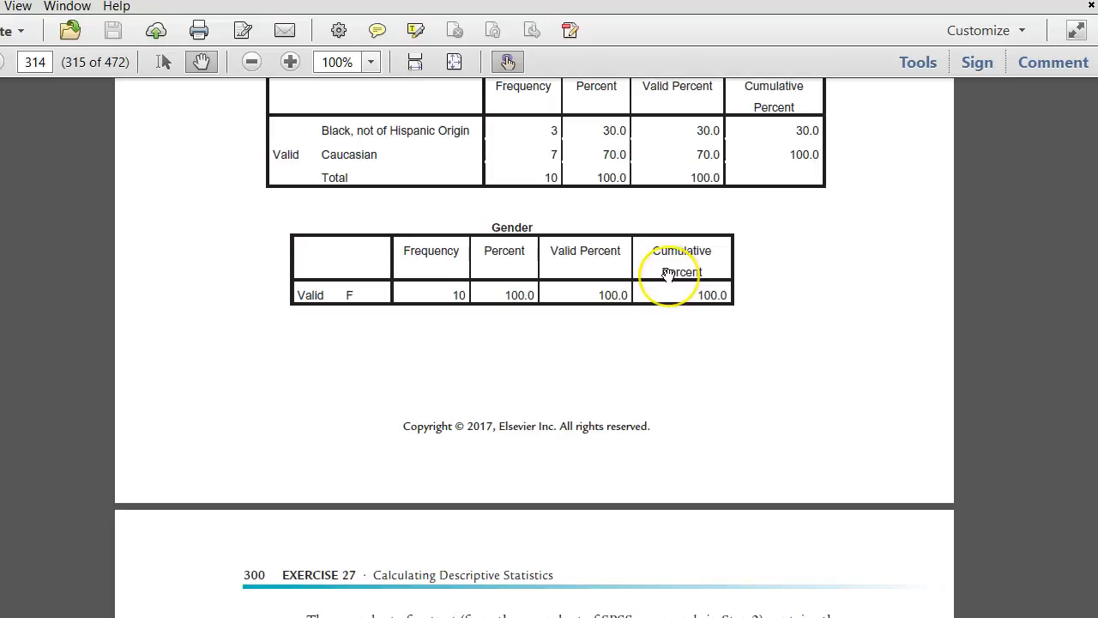
scroll(669, 275, "down", 1)
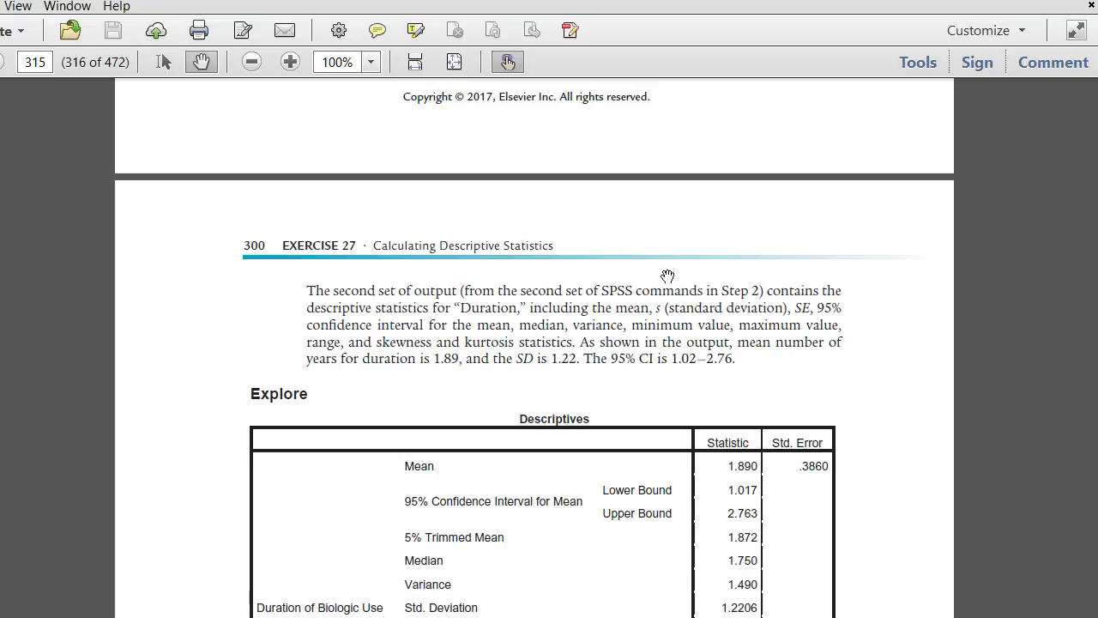
scroll(655, 278, "up", 3)
scroll(657, 291, "down", 15)
scroll(648, 357, "down", 7)
scroll(657, 360, "up", 8)
scroll(656, 348, "up", 15)
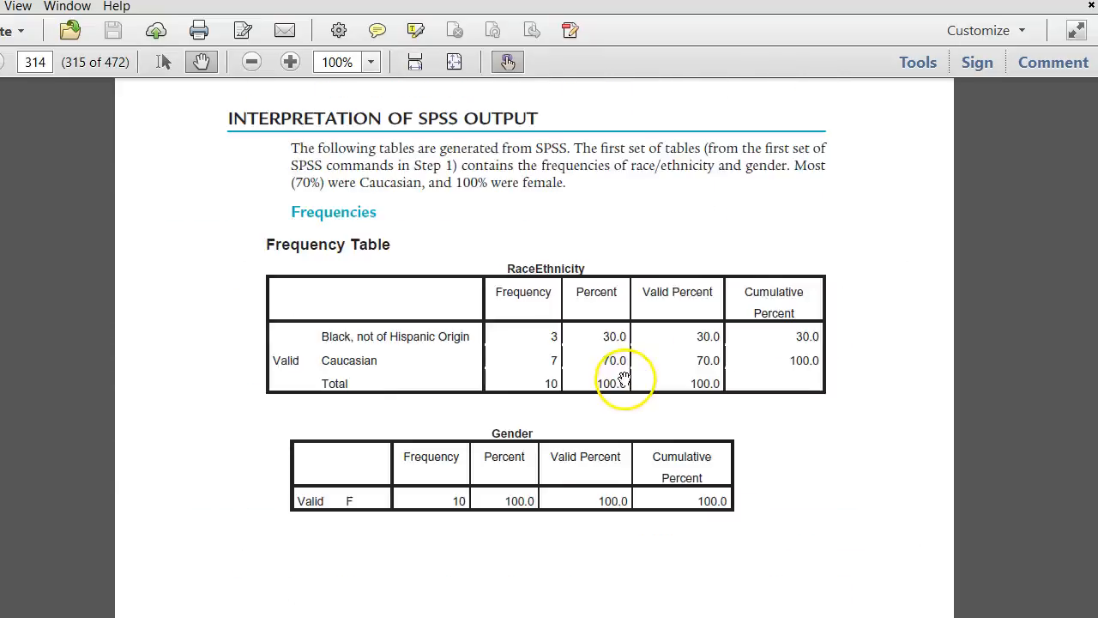
scroll(624, 377, "up", 5)
scroll(621, 420, "down", 8)
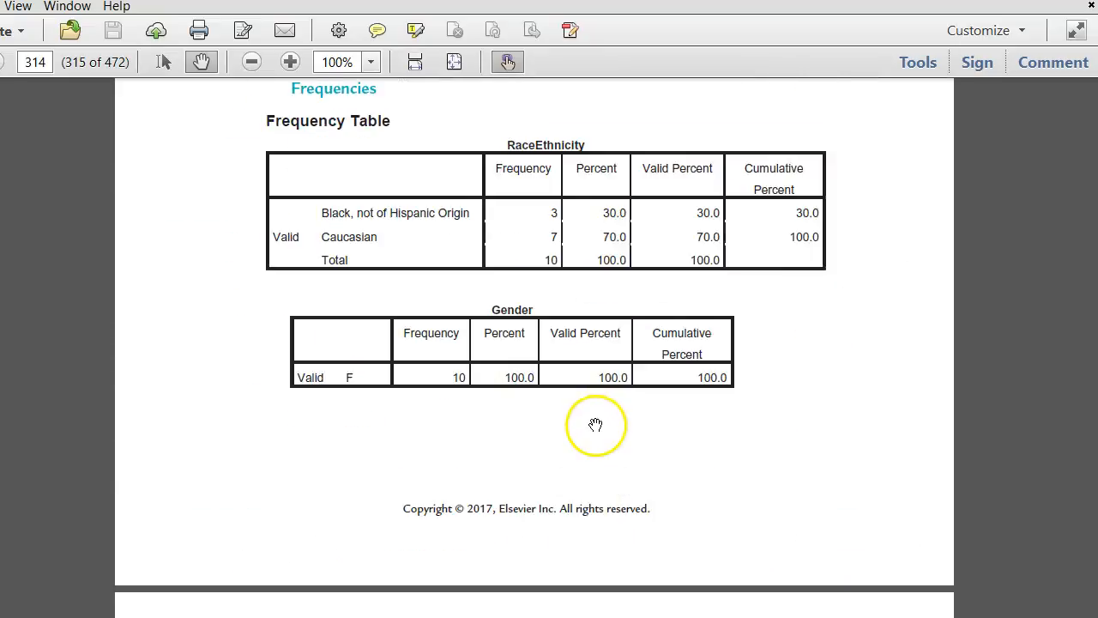
scroll(595, 425, "up", 4)
scroll(613, 424, "down", 1)
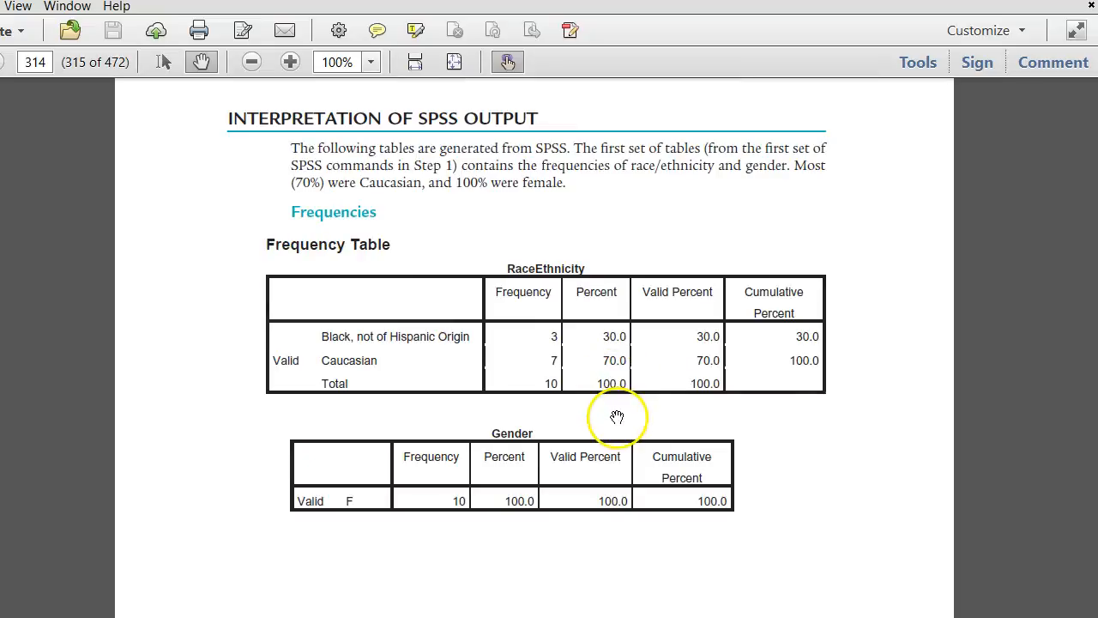
scroll(620, 415, "up", 6)
scroll(630, 408, "down", 20)
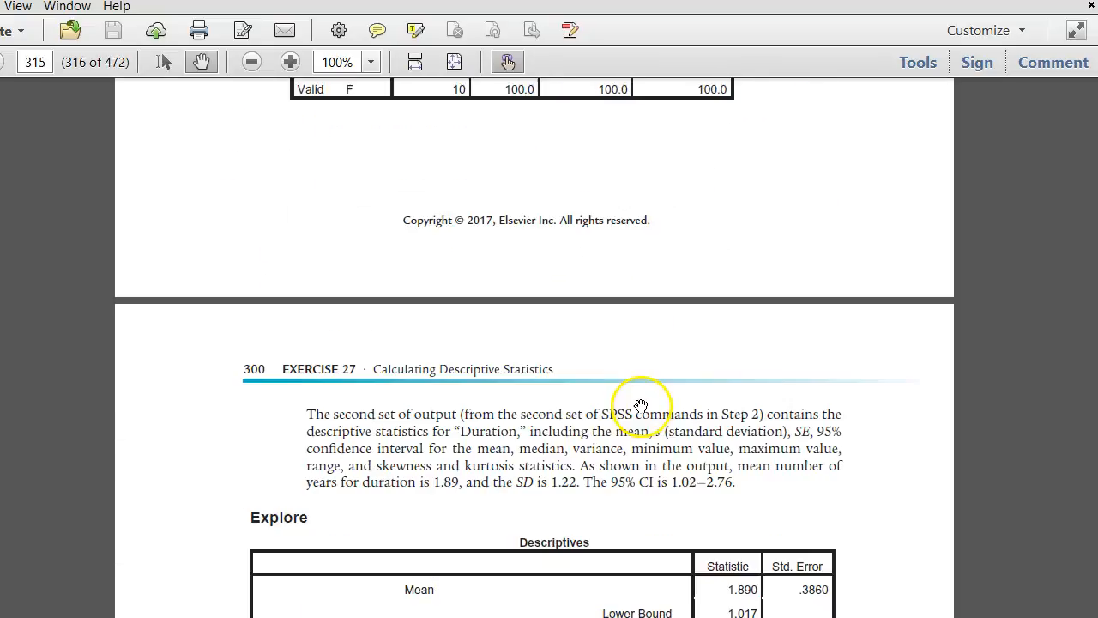
scroll(641, 404, "up", 20)
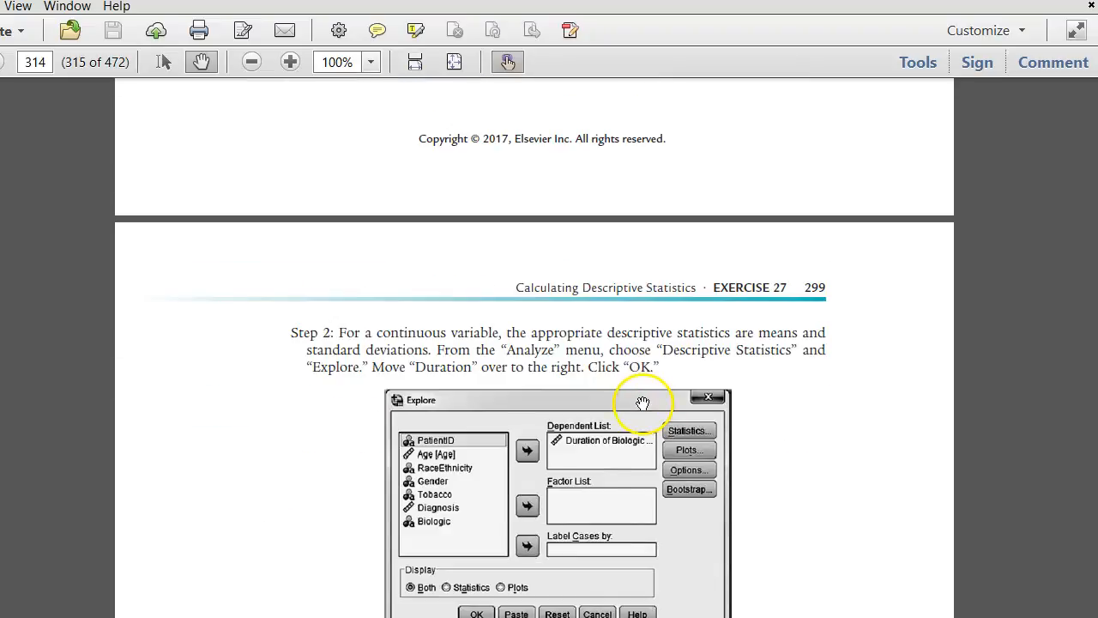
scroll(642, 403, "down", 2)
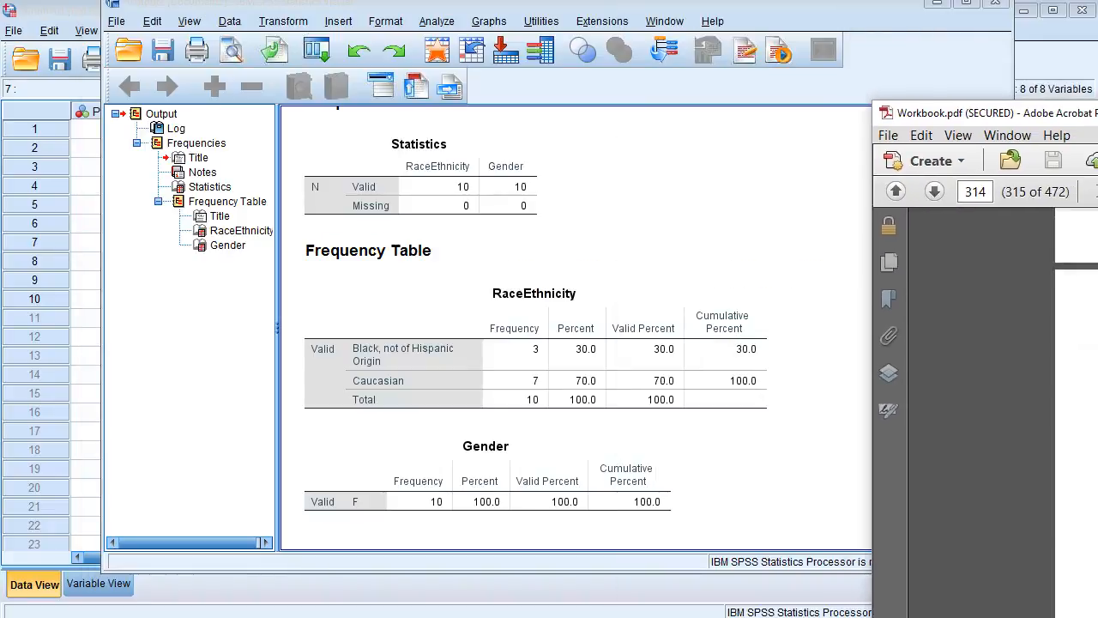
left_click_drag(1064, 112, 1097, 112)
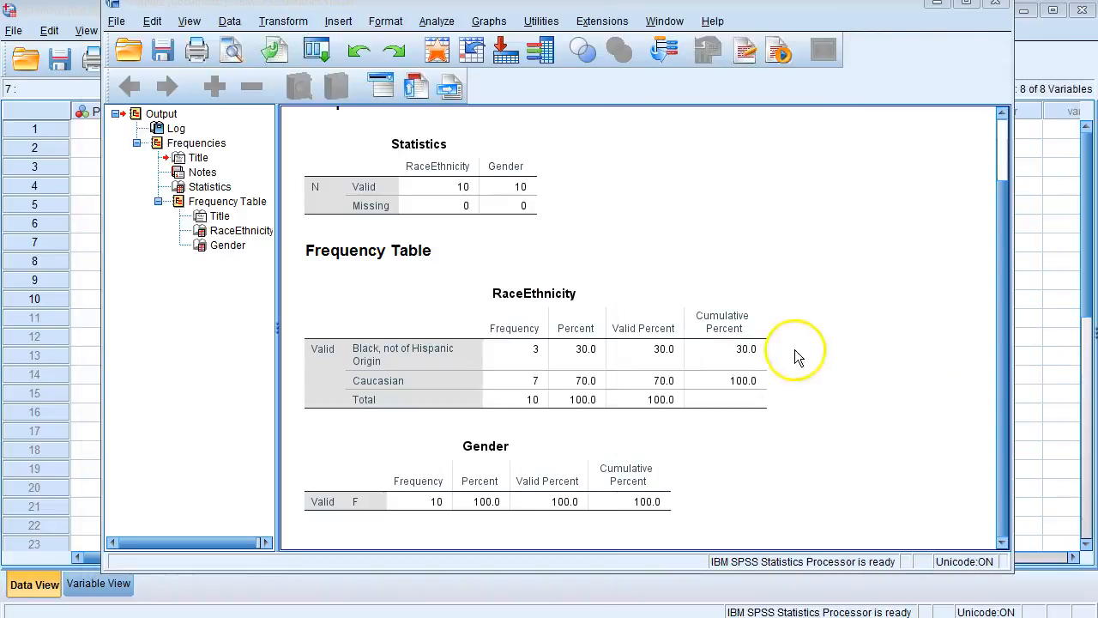
Keep the output viewer open, copy the RaceEthnicity frequency table, and paste it into a blank Word document
left_click(995, 3)
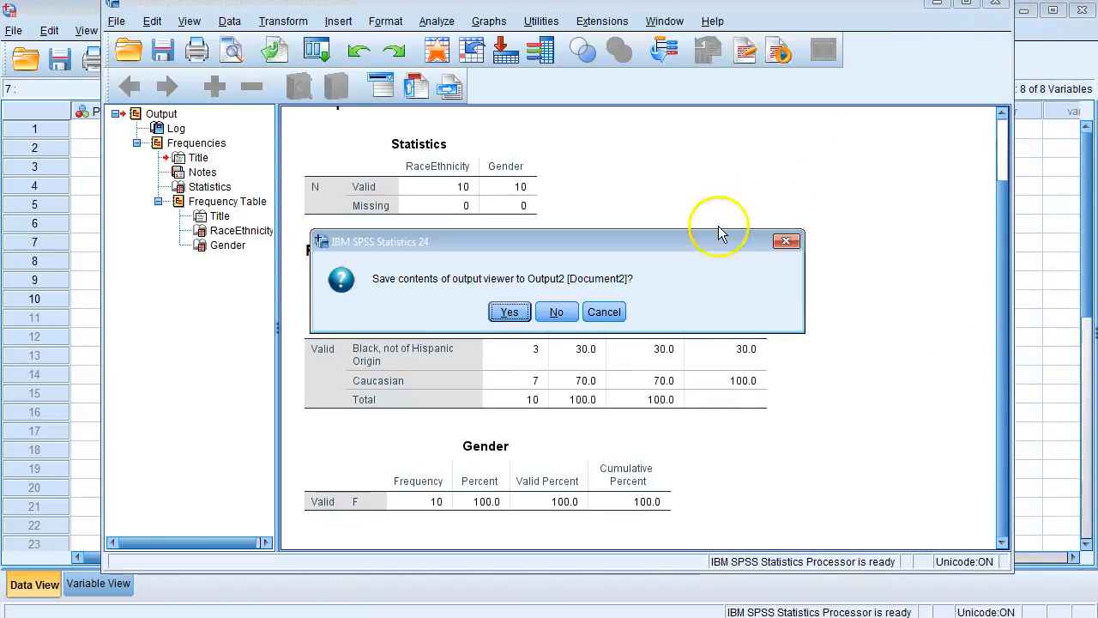
left_click(605, 313)
left_click(681, 332)
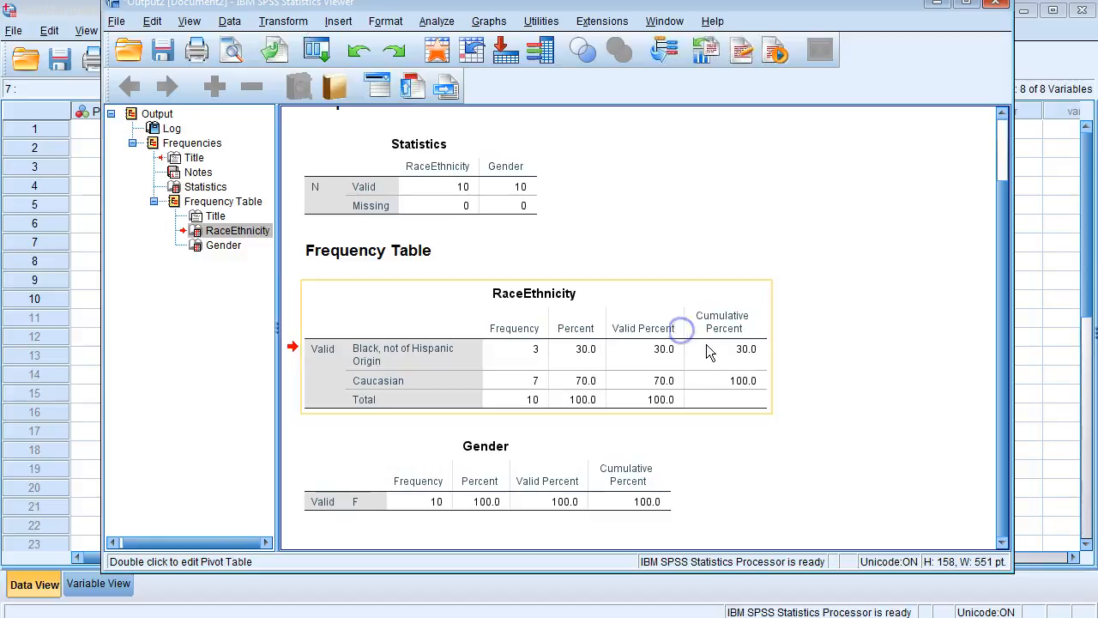
right_click(592, 296)
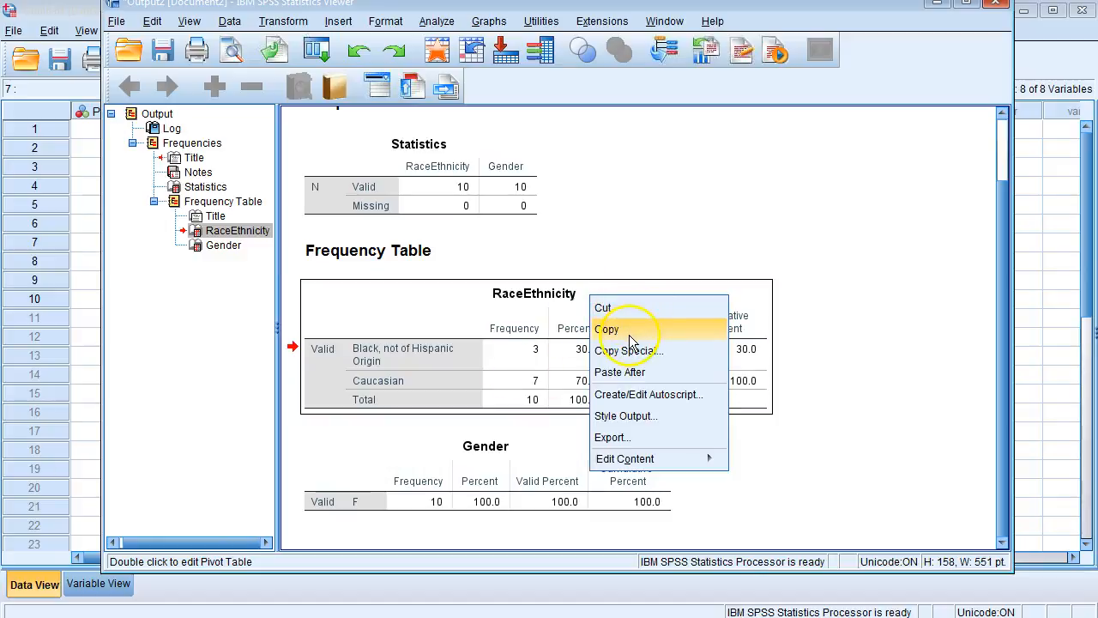
left_click(629, 335)
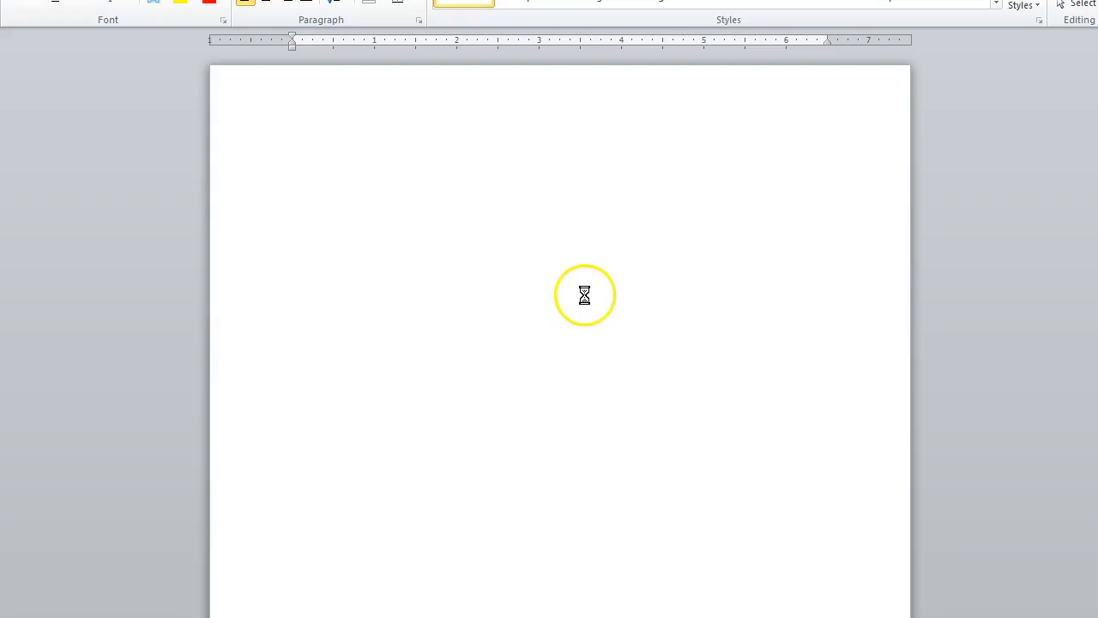
key("ctrl+v")
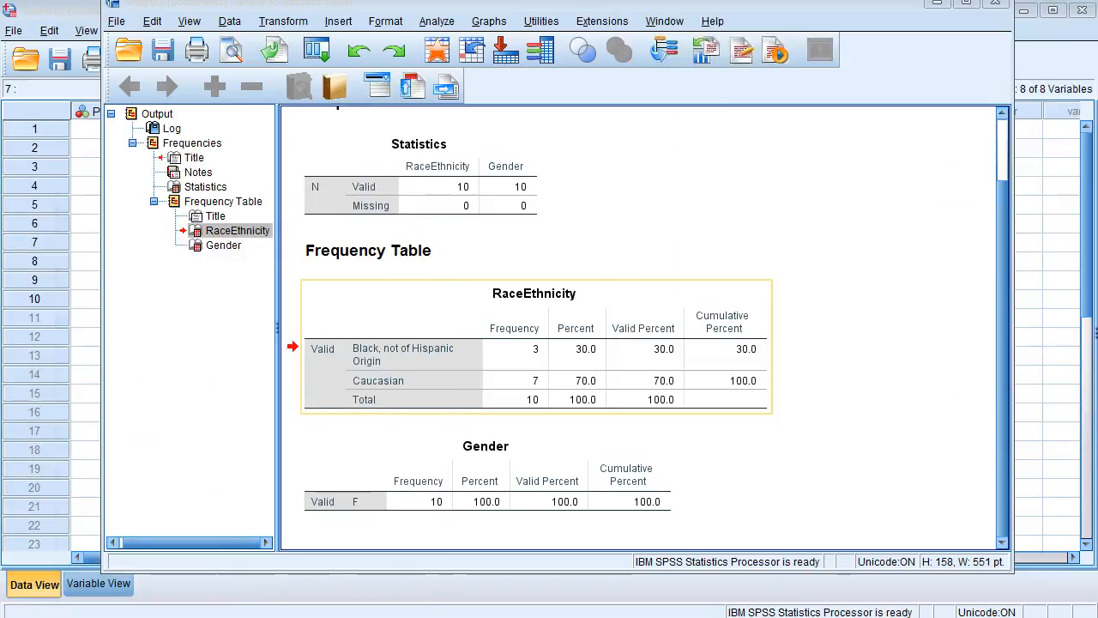
Close the SPSS output viewer and return to the data grid
left_click(996, 7)
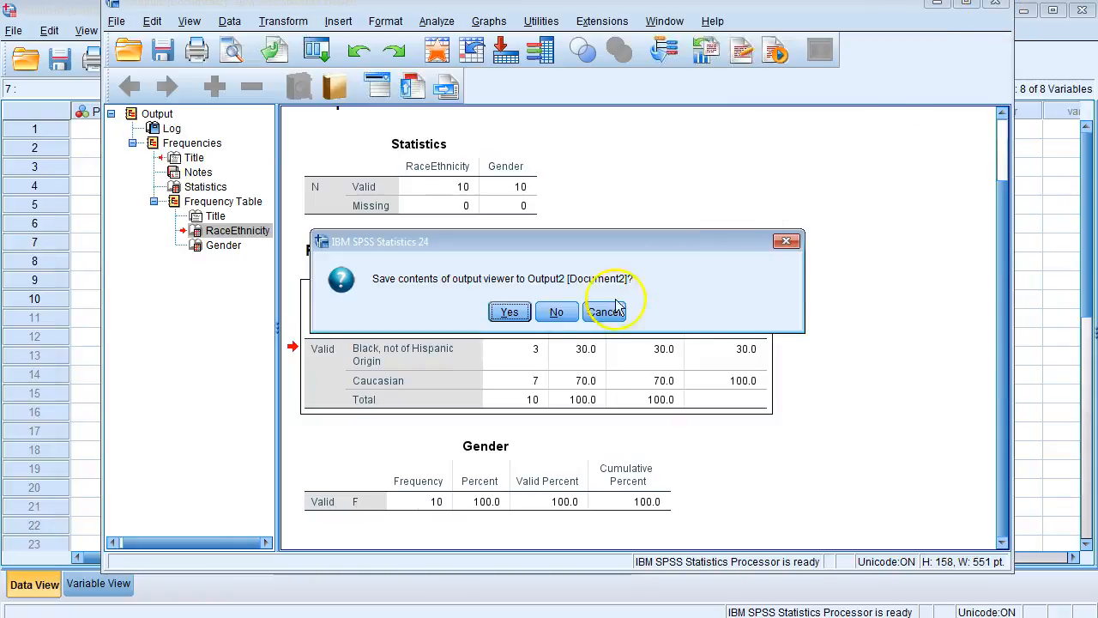
left_click(496, 312)
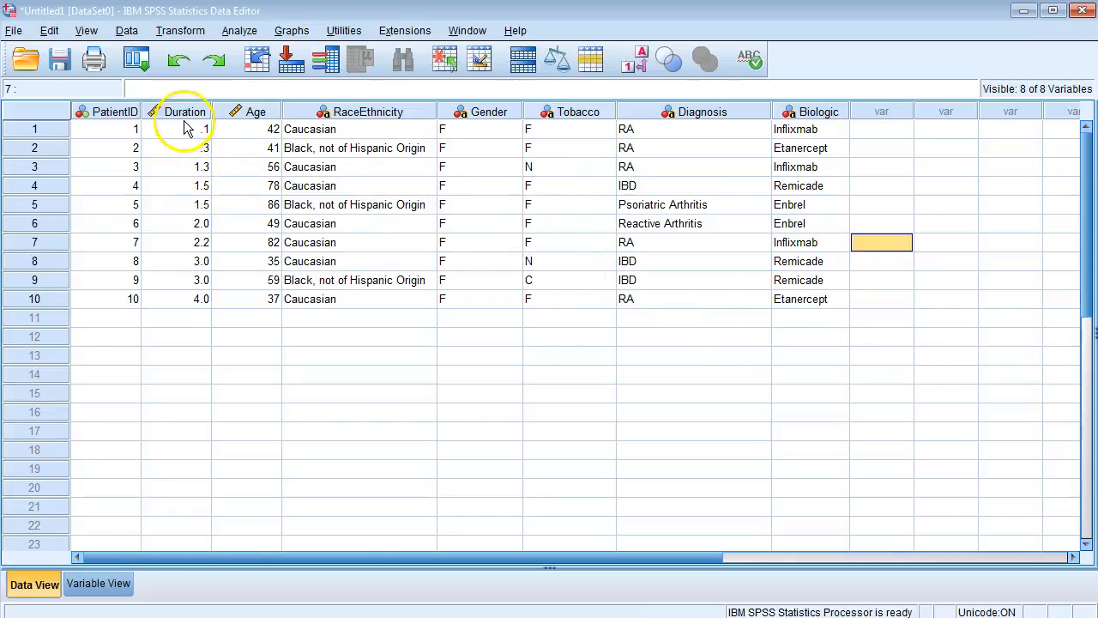
mouse_move(254, 123)
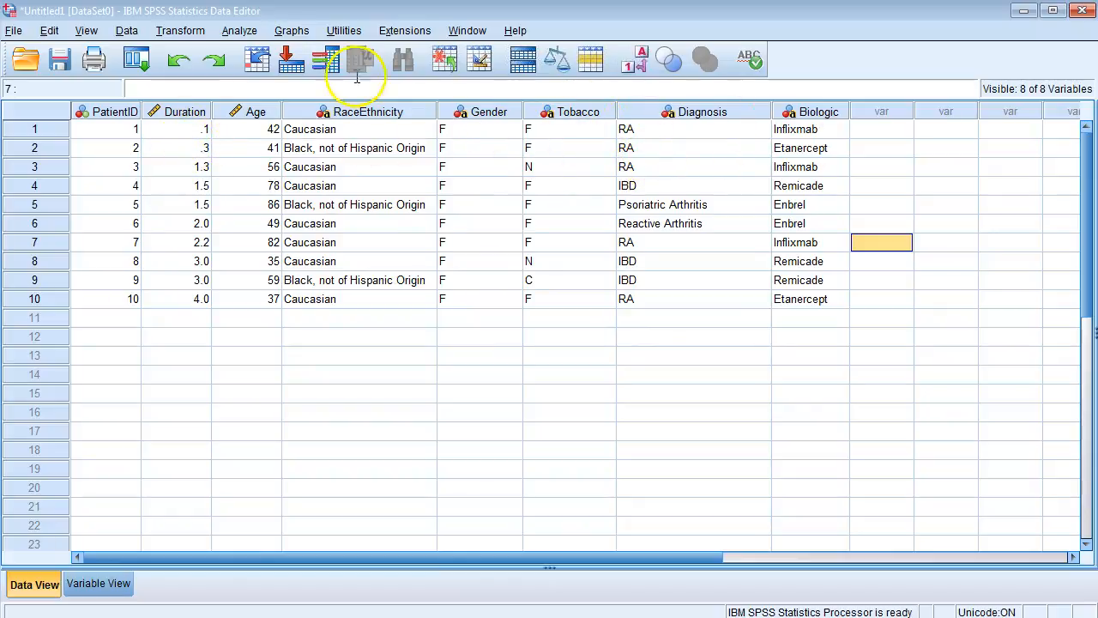
Run the Explore analysis with Duration as the dependent variable, displaying both statistics and plots
left_click(240, 31)
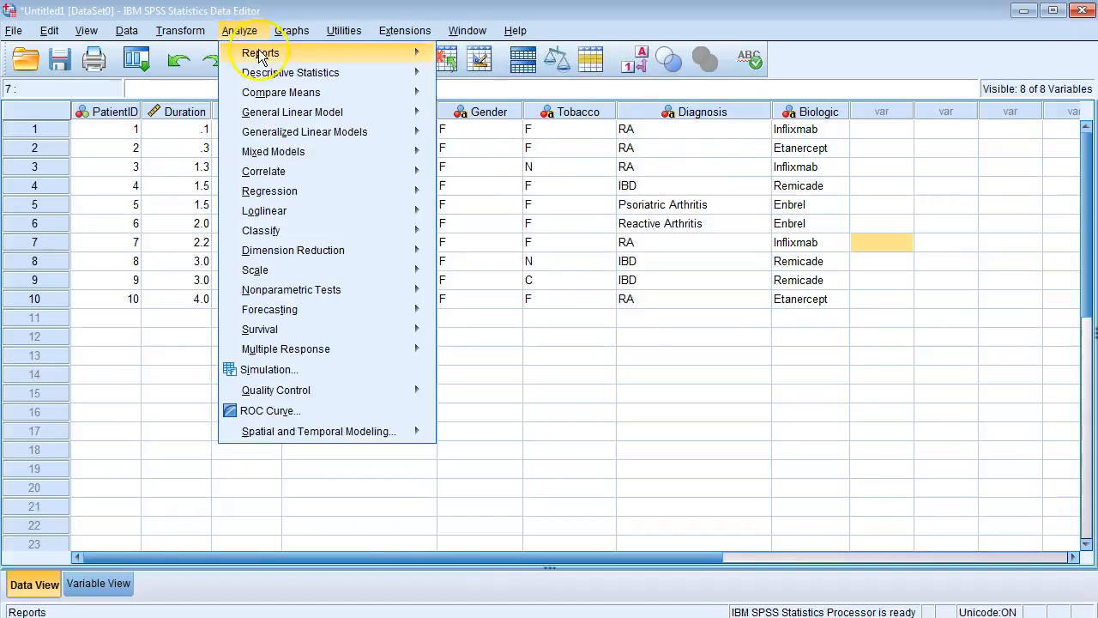
left_click(280, 74)
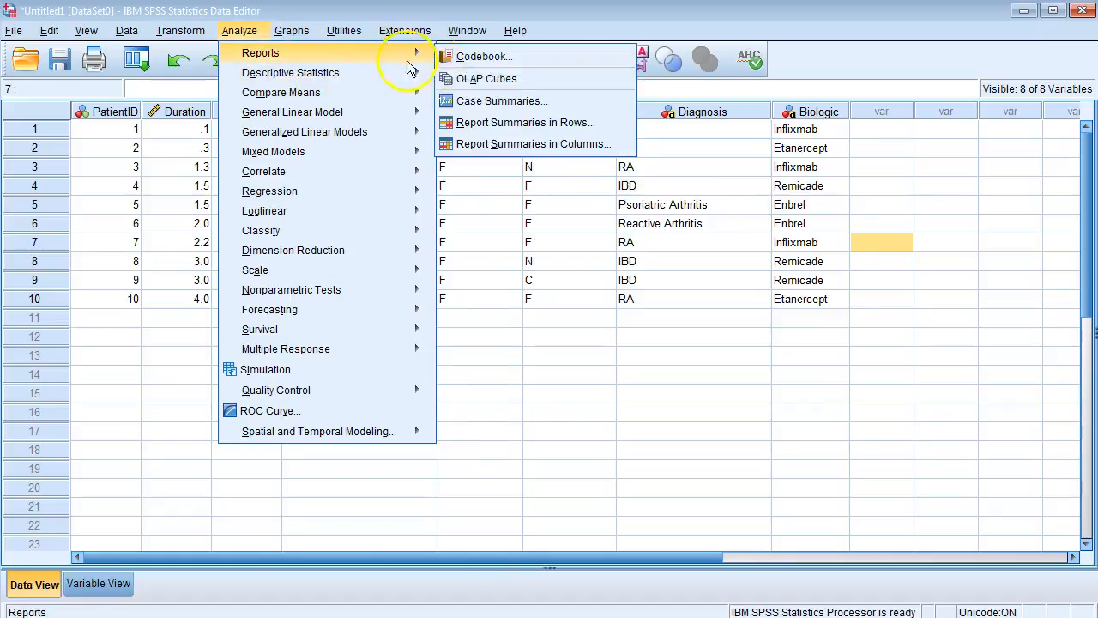
left_click(487, 79)
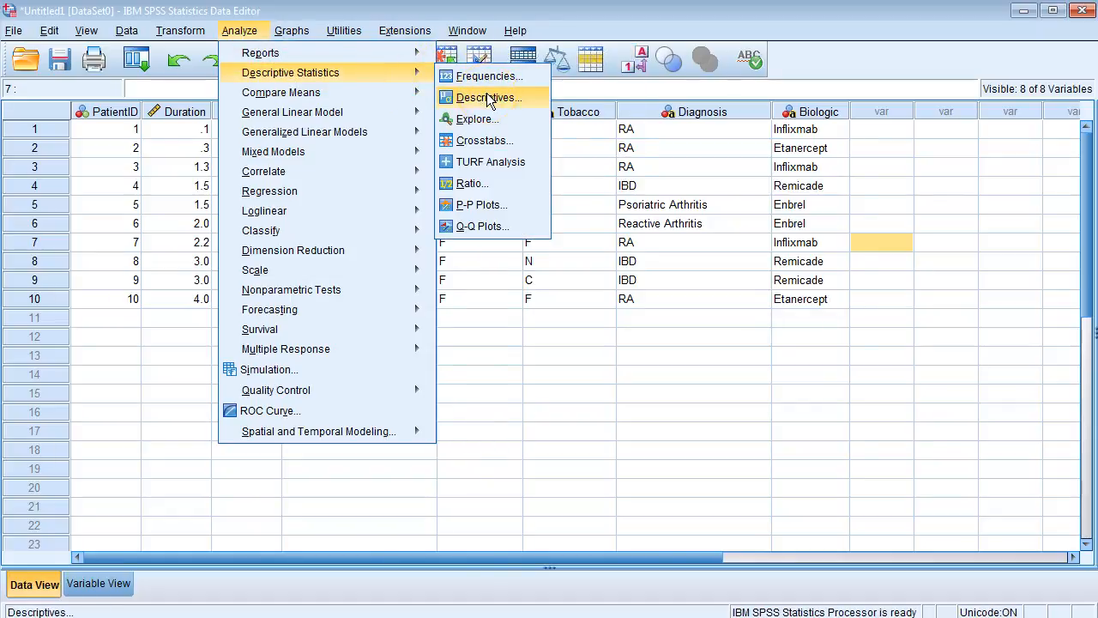
left_click(480, 127)
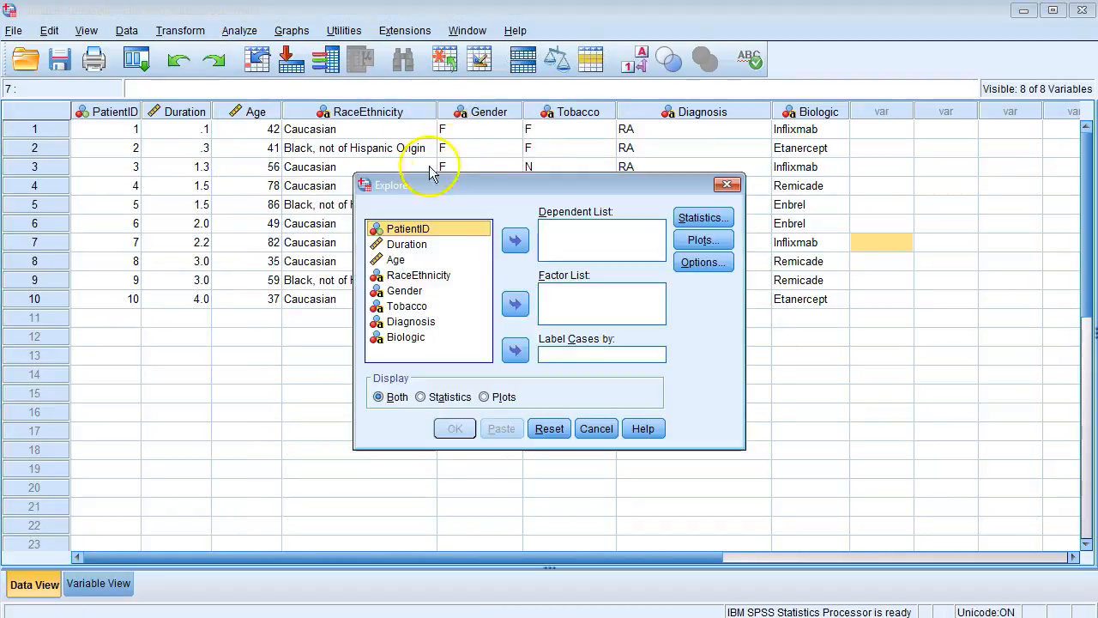
left_click(407, 244)
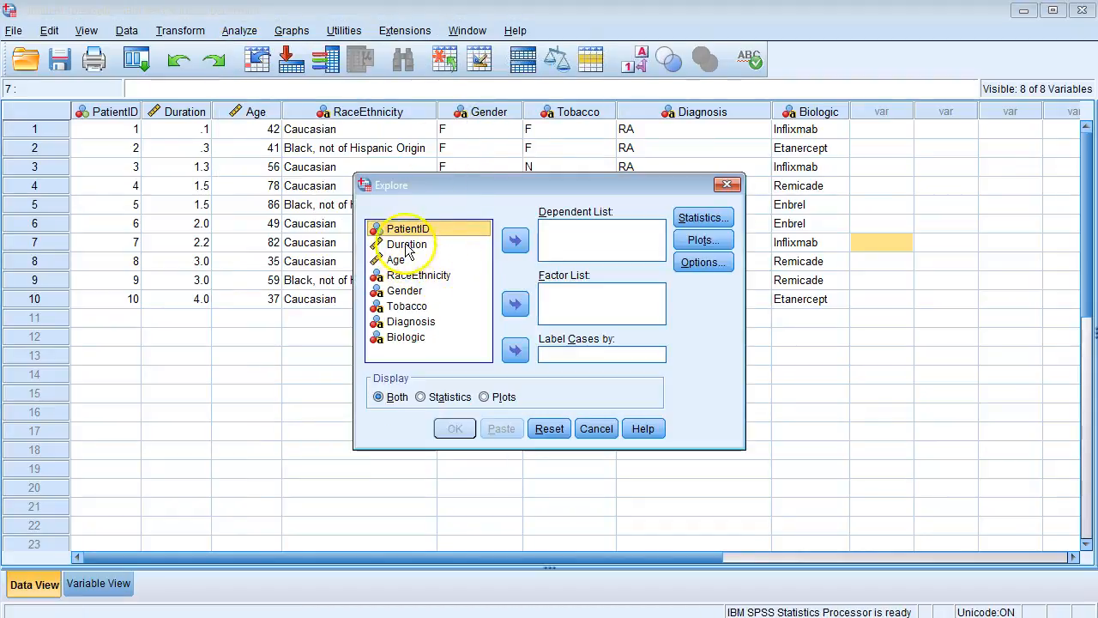
left_click(516, 240)
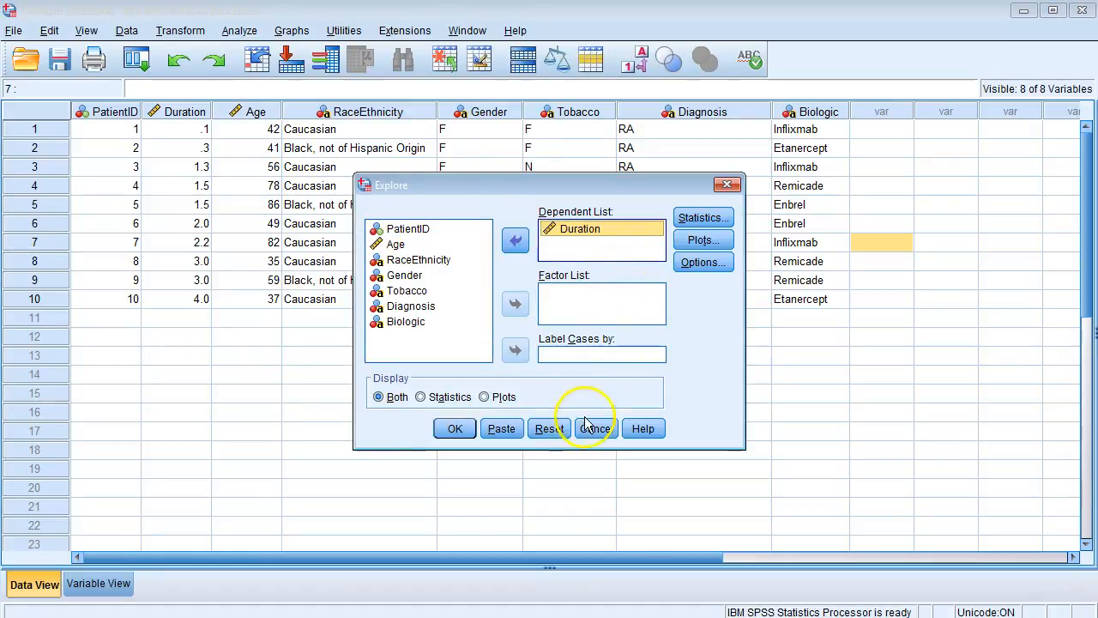
left_click(452, 427)
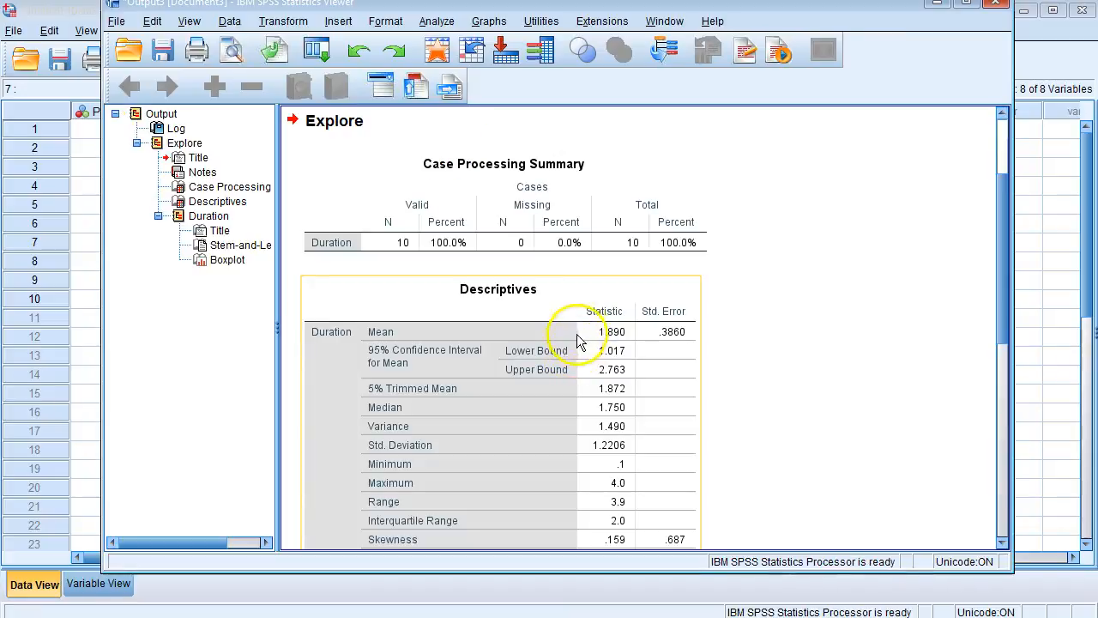
Compare the Duration Descriptives table with the Explore output in the workbook PDF in Acrobat, and return to the SPSS output
scroll(829, 237, "down", 3)
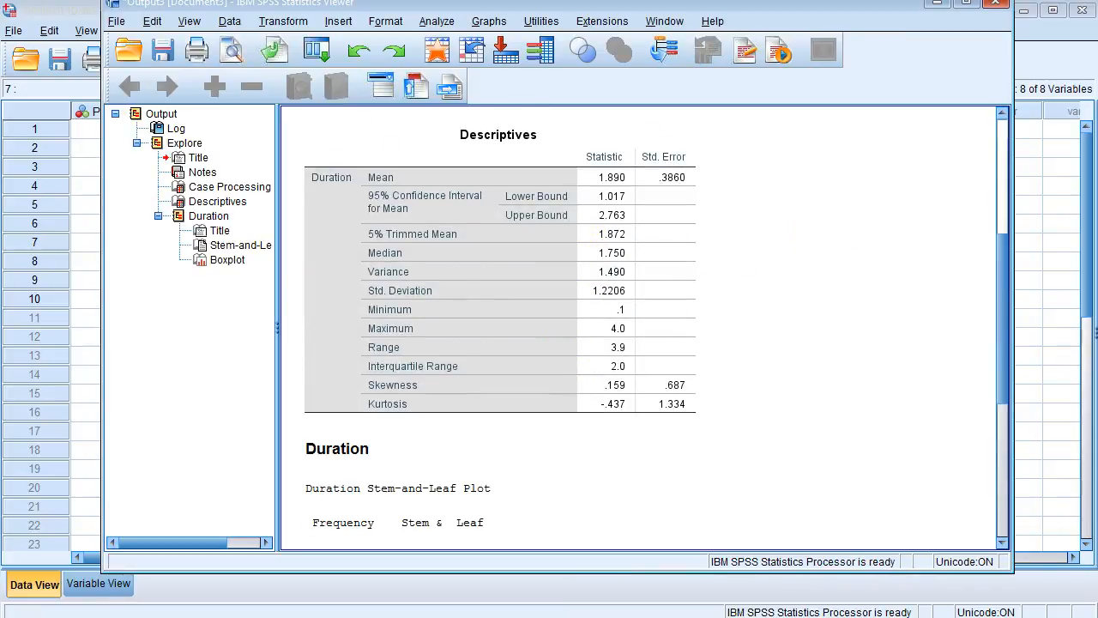
left_click_drag(1097, 0, 517, 11)
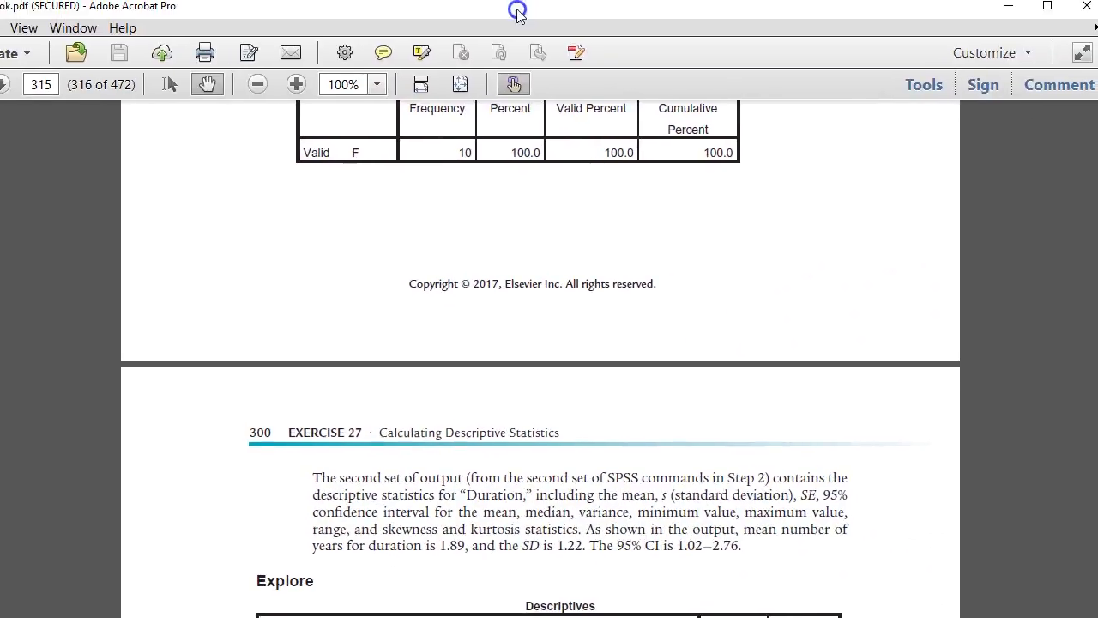
scroll(532, 381, "down", 5)
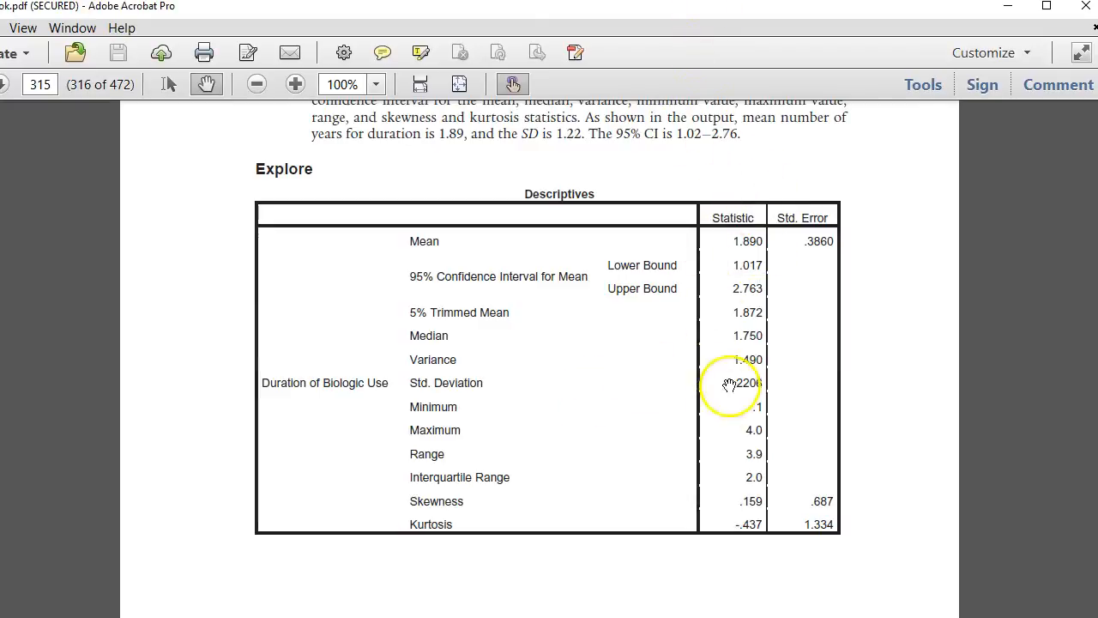
left_click_drag(761, 8, 854, 172)
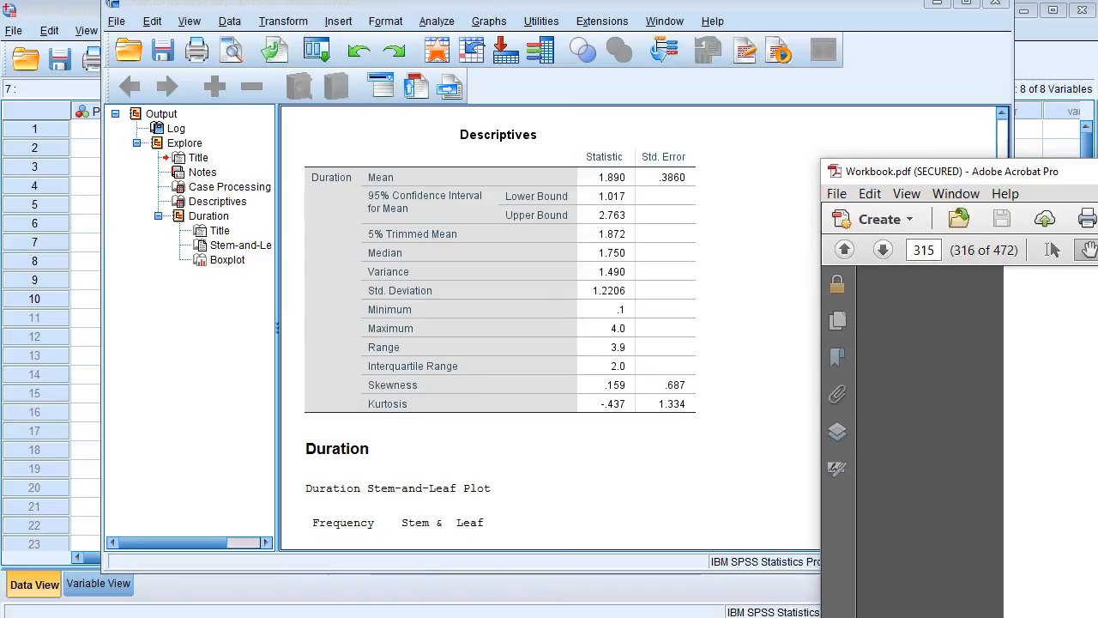
left_click(1097, 171)
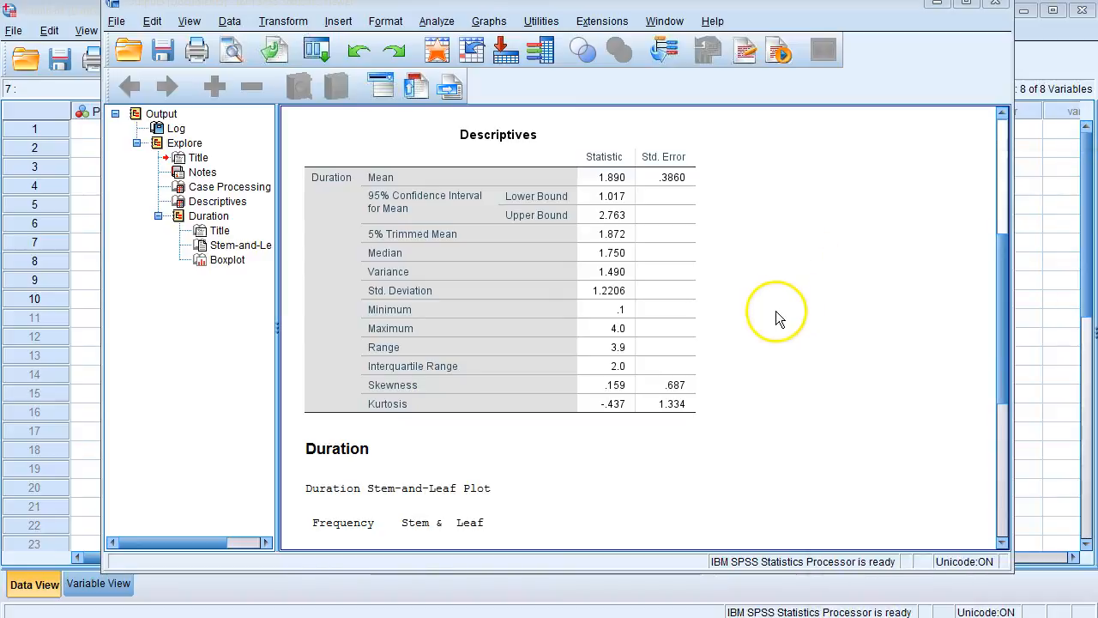
Review the Explore output for Duration, including the Case Processing Summary, the Descriptives table and the stem-and-leaf plot
left_click(433, 292)
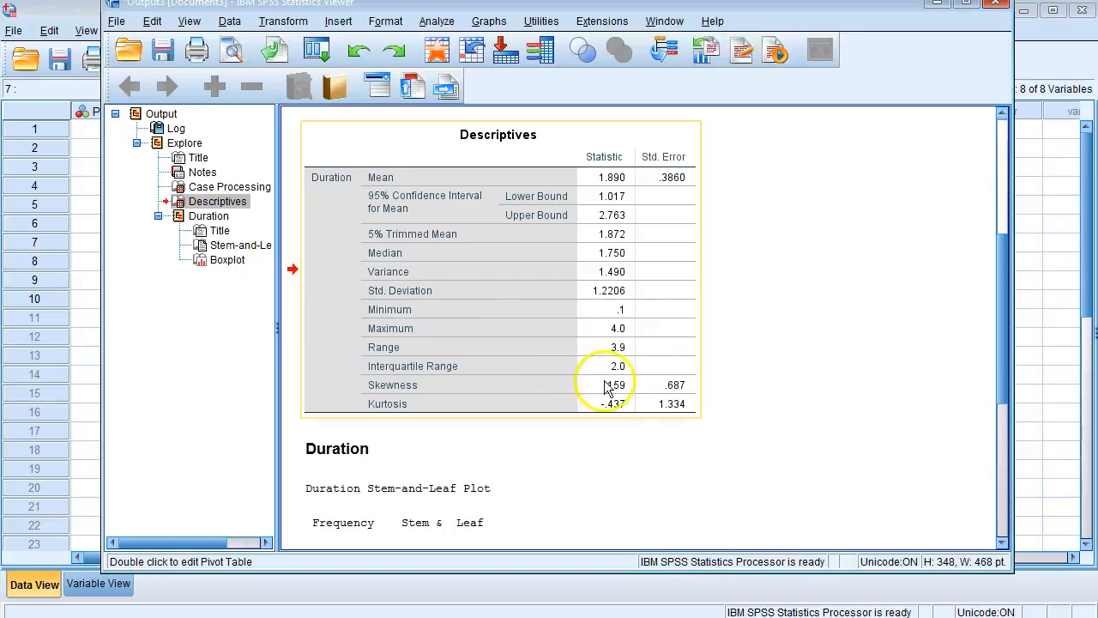
scroll(781, 383, "down", 3)
scroll(782, 388, "down", 4)
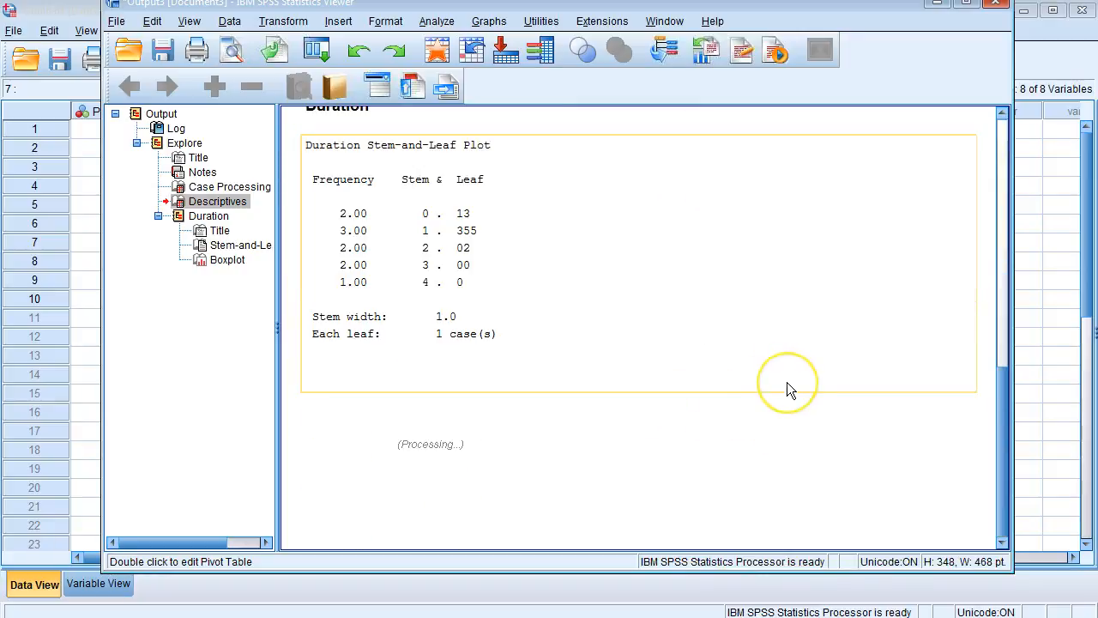
scroll(786, 382, "up", 6)
scroll(796, 378, "up", 6)
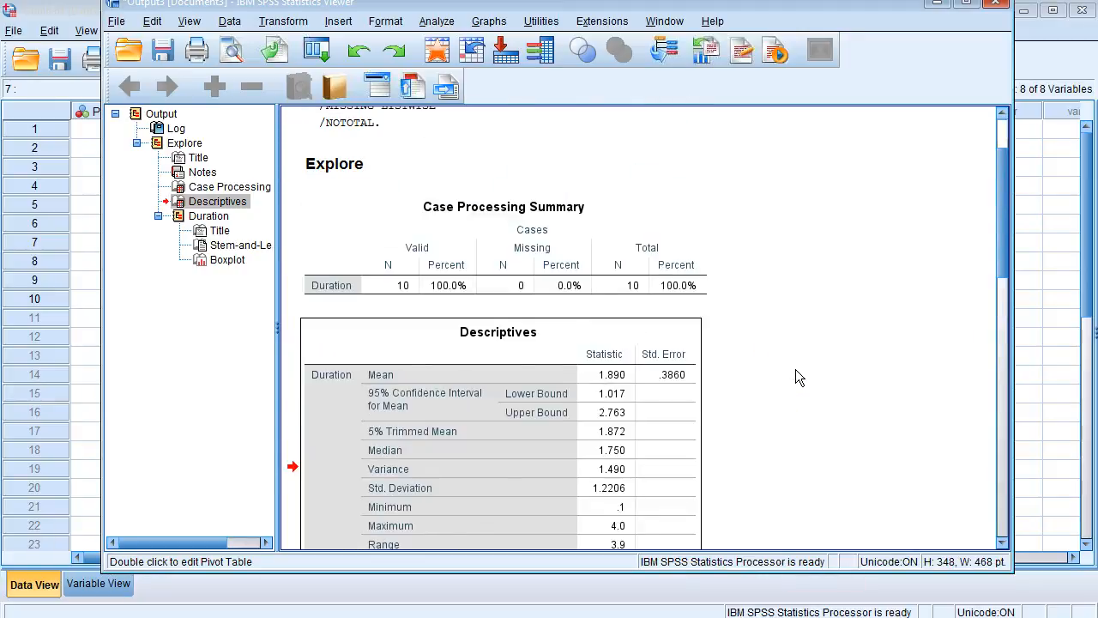
scroll(796, 377, "down", 3)
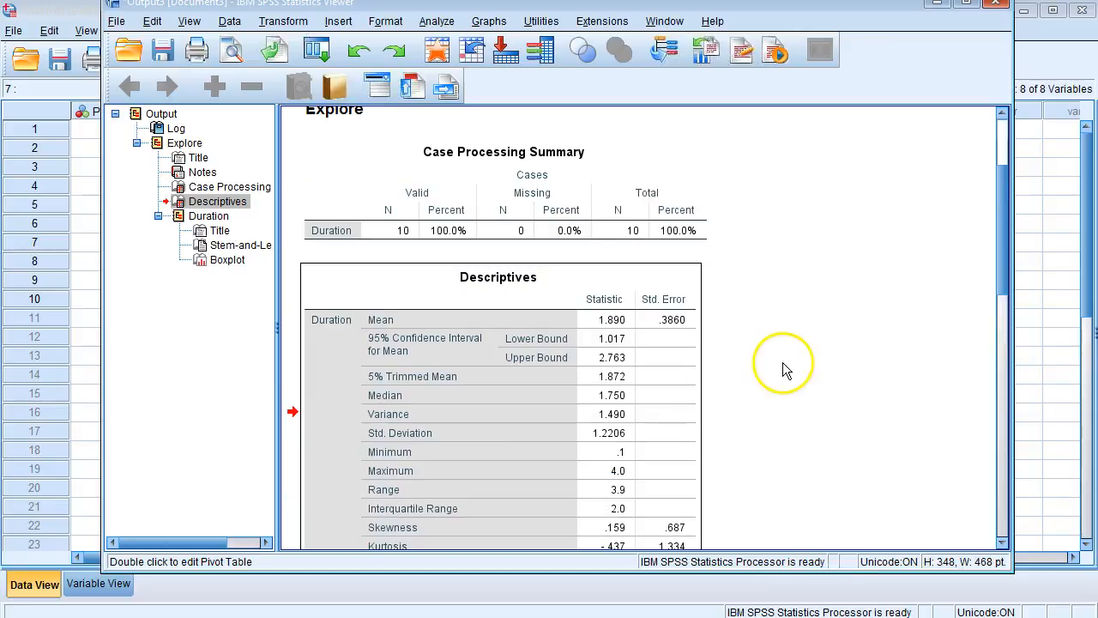
scroll(795, 320, "down", 3)
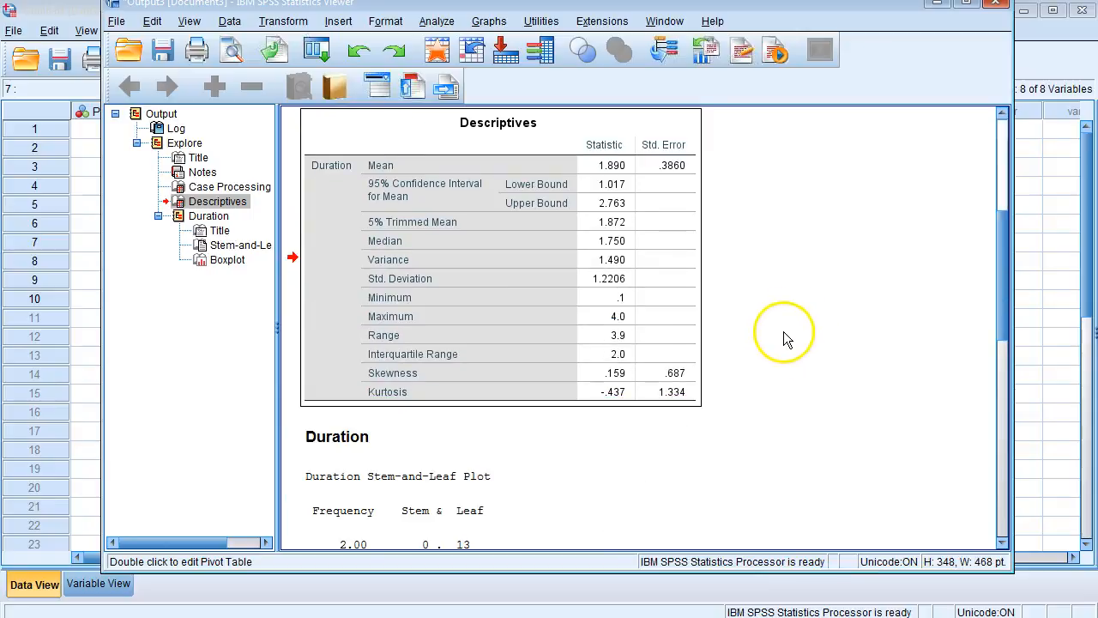
scroll(785, 334, "up", 2)
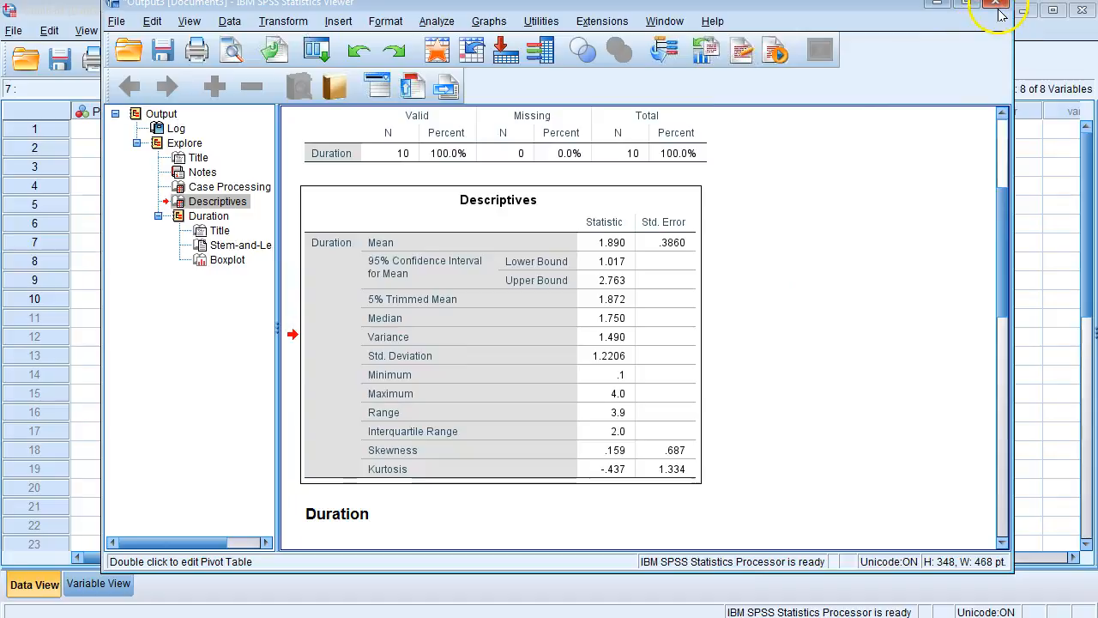